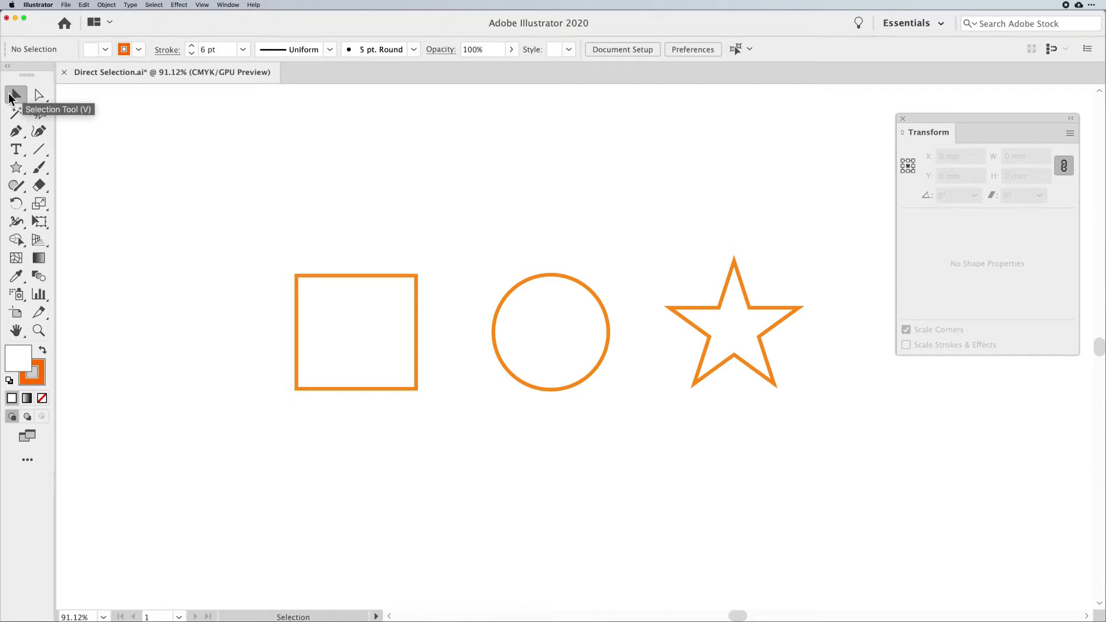
- Select the square and the circle in turn with the Selection tool, and rotate the circle about 17° counterclockwise
left_click(388, 278)
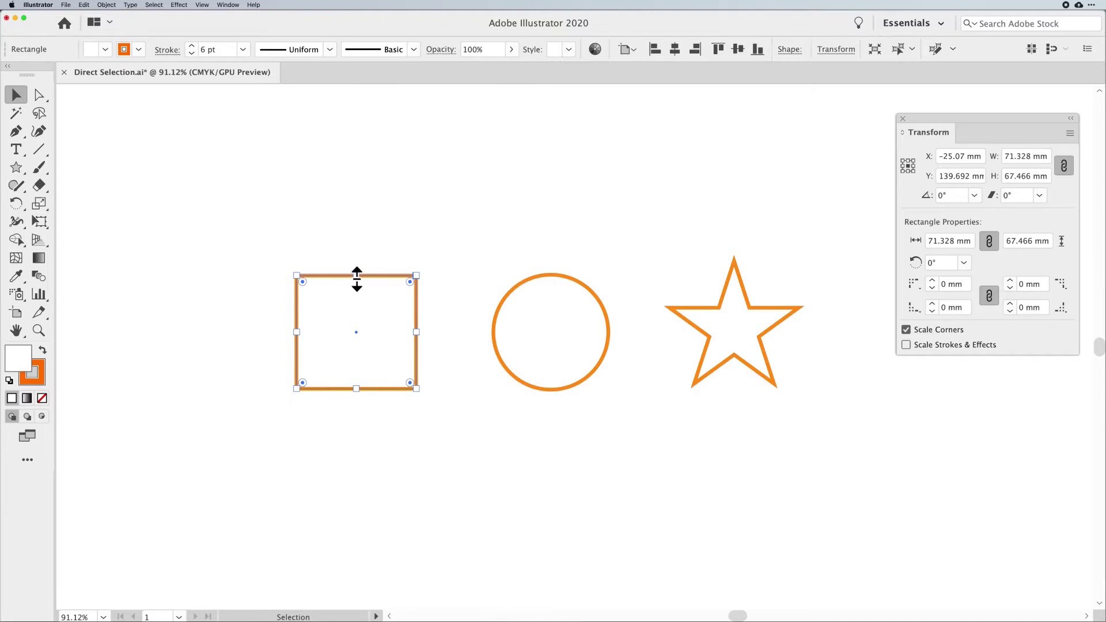
left_click(555, 277)
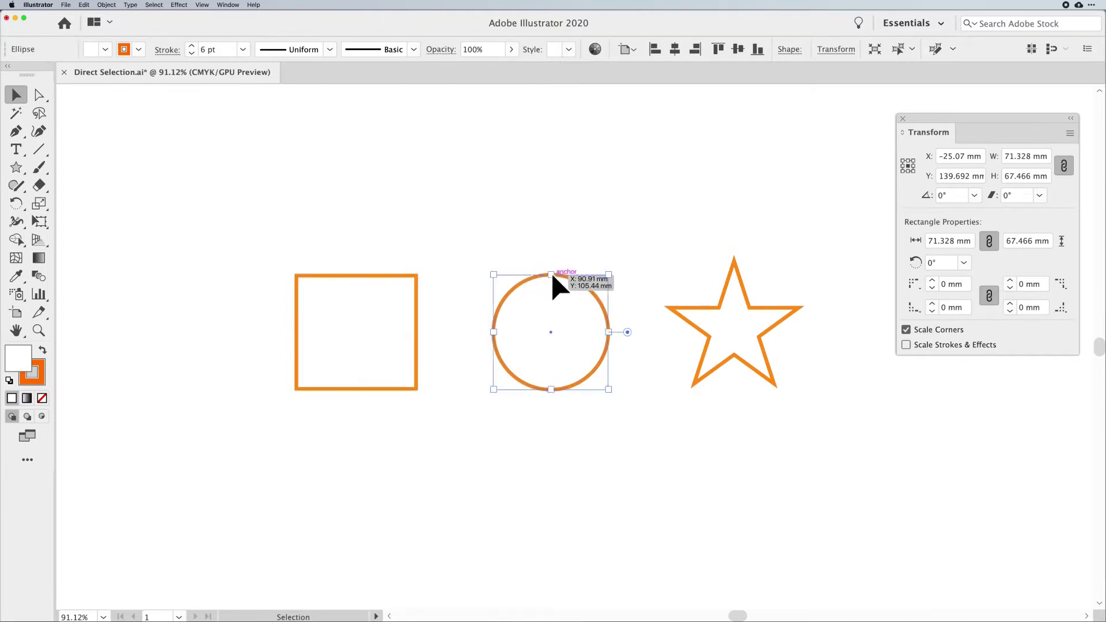
right_click(614, 270)
left_click(583, 250)
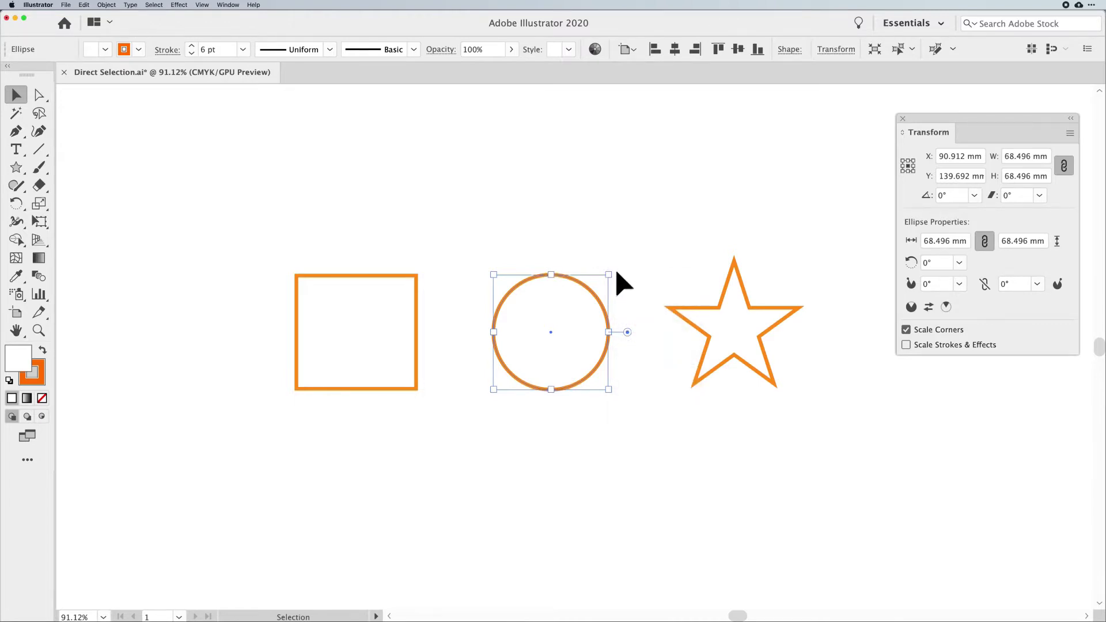
left_click_drag(614, 271, 595, 257)
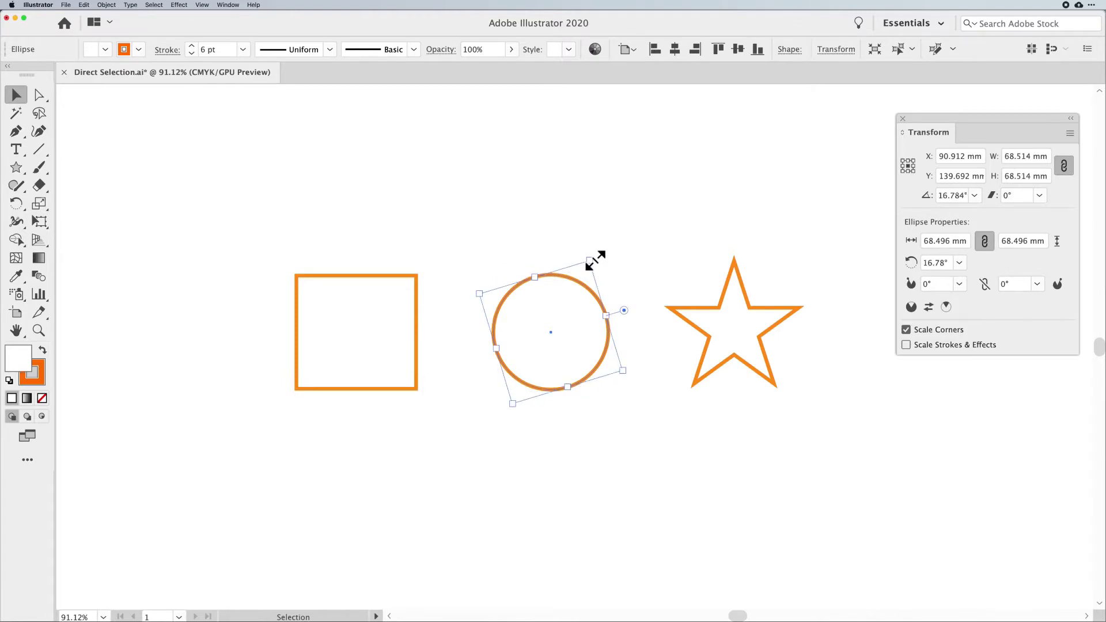
- Select the star, circle and square in turn, and stretch the square upward to a height of about 71.3 mm
left_click(723, 312)
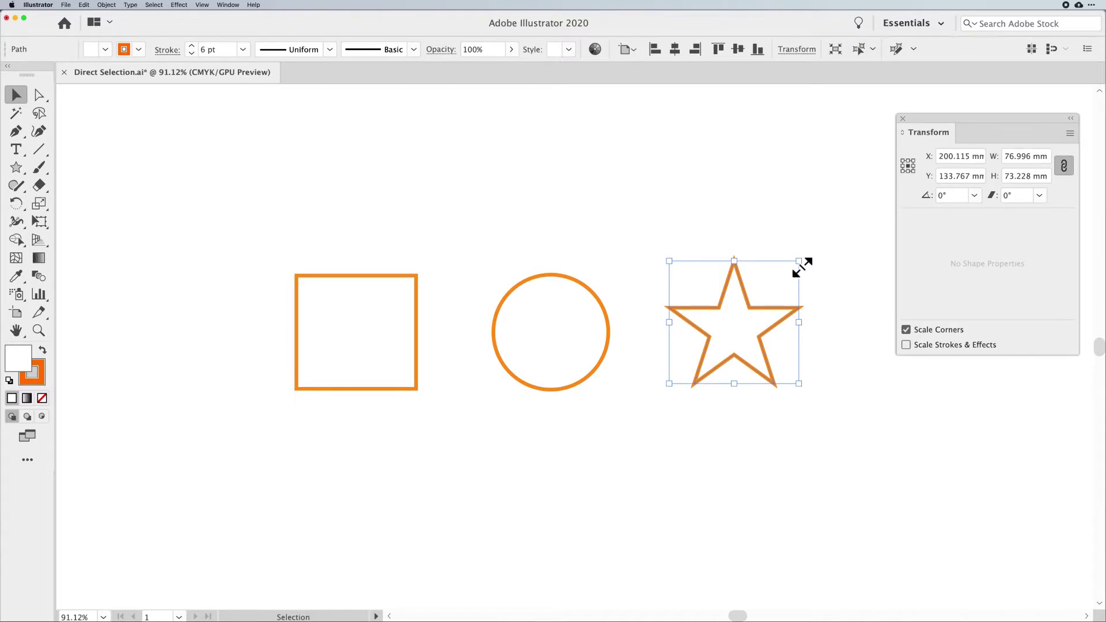
left_click(565, 281)
left_click(330, 277)
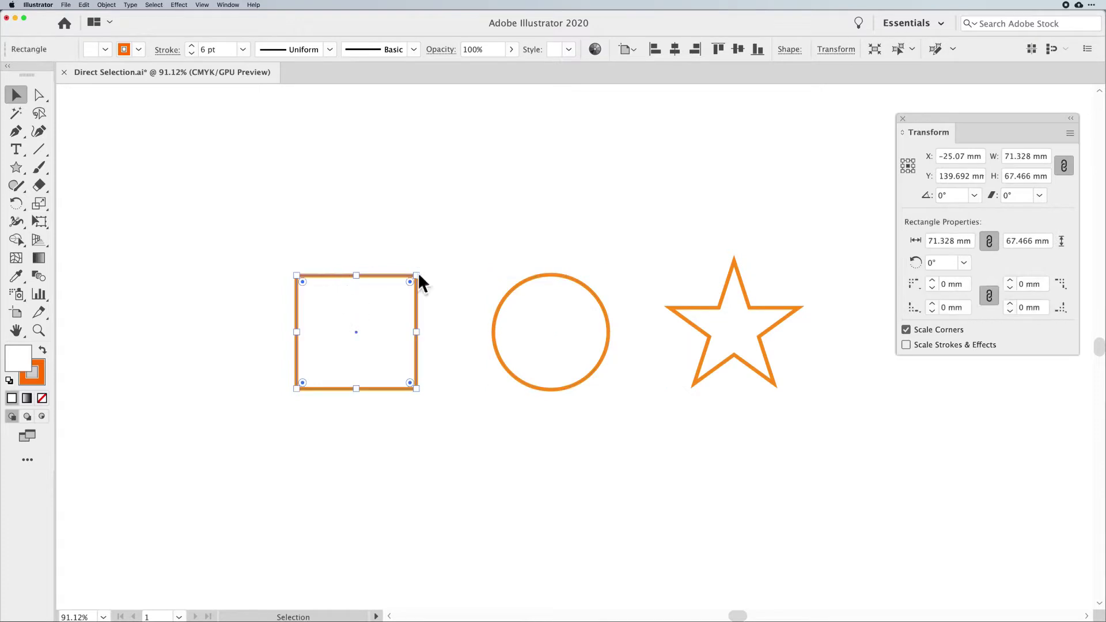
mouse_move(297, 275)
left_mouse_down()
mouse_move(267, 248)
mouse_move(296, 268)
left_mouse_up()
left_click(269, 242)
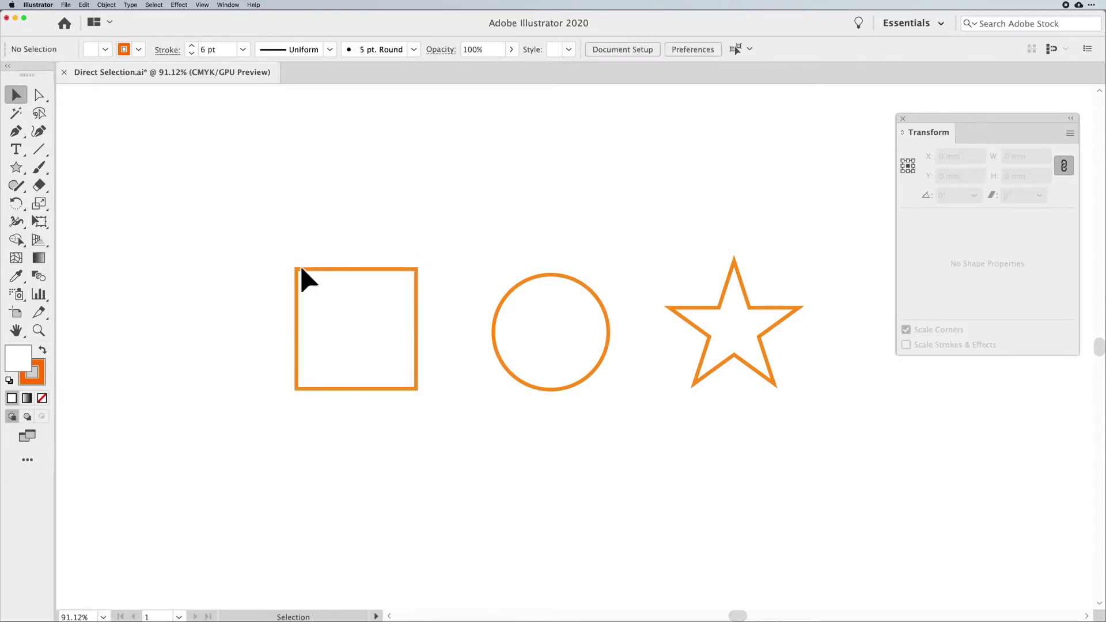
- Move the square about 11 mm right with the Selection tool, and shift it down-left by its upper-right corner with the Direct Selection tool
left_click(319, 271)
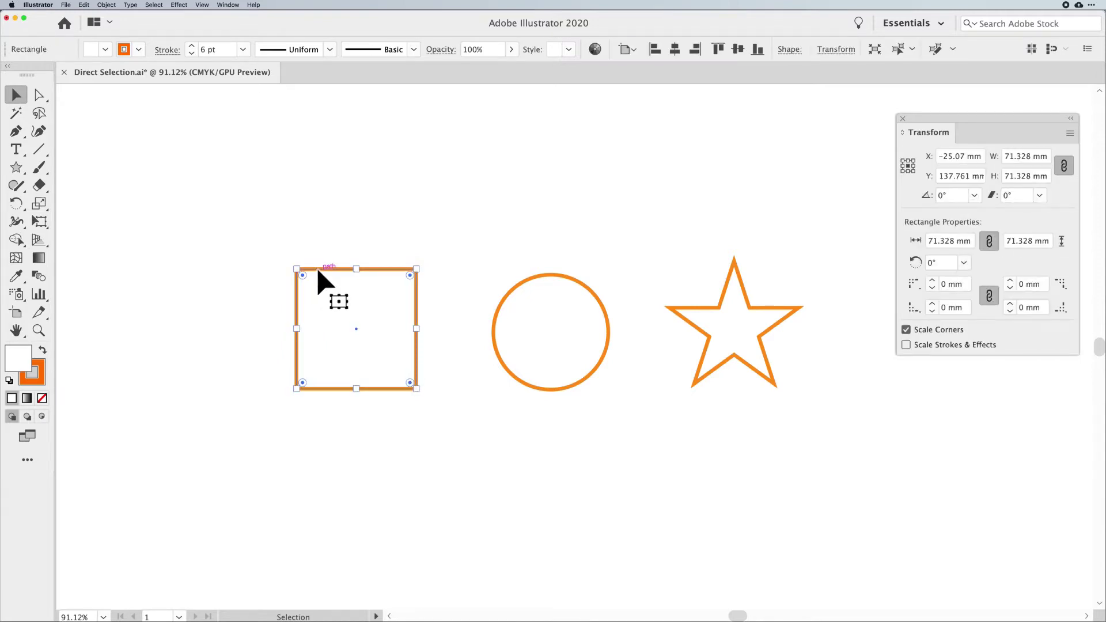
left_click_drag(319, 271, 338, 271)
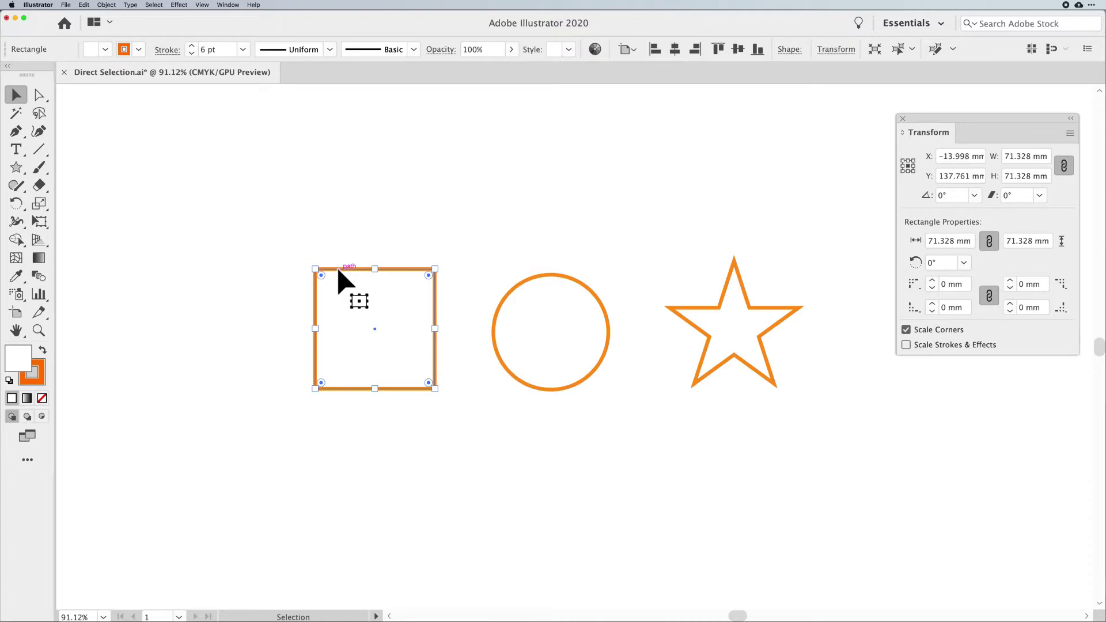
left_click(38, 97)
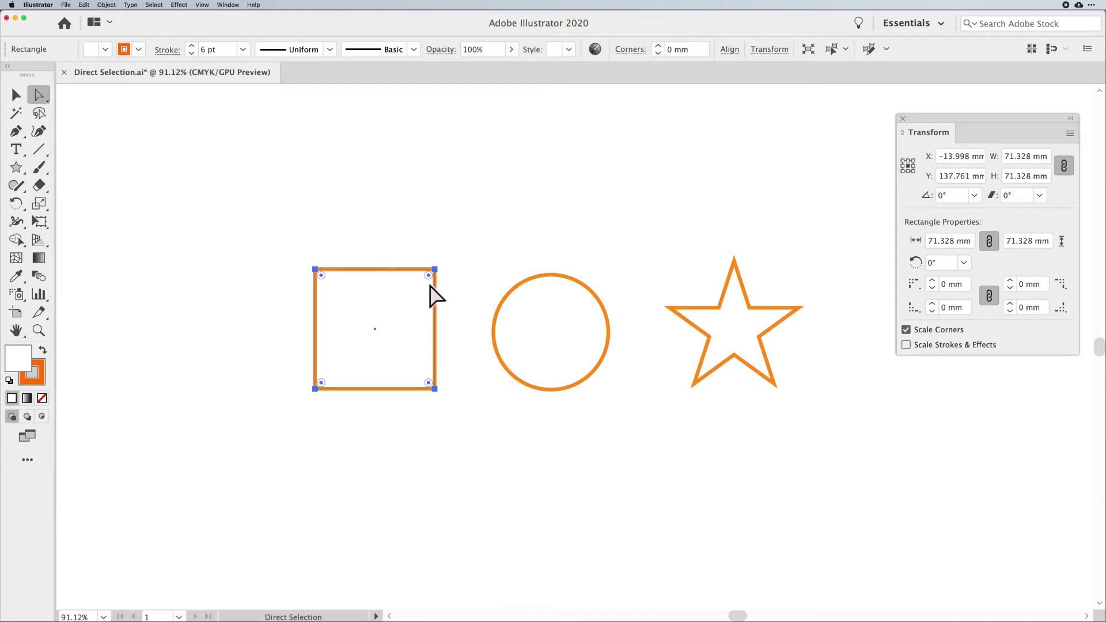
mouse_move(435, 271)
left_mouse_down()
mouse_move(456, 242)
mouse_move(421, 279)
left_mouse_up()
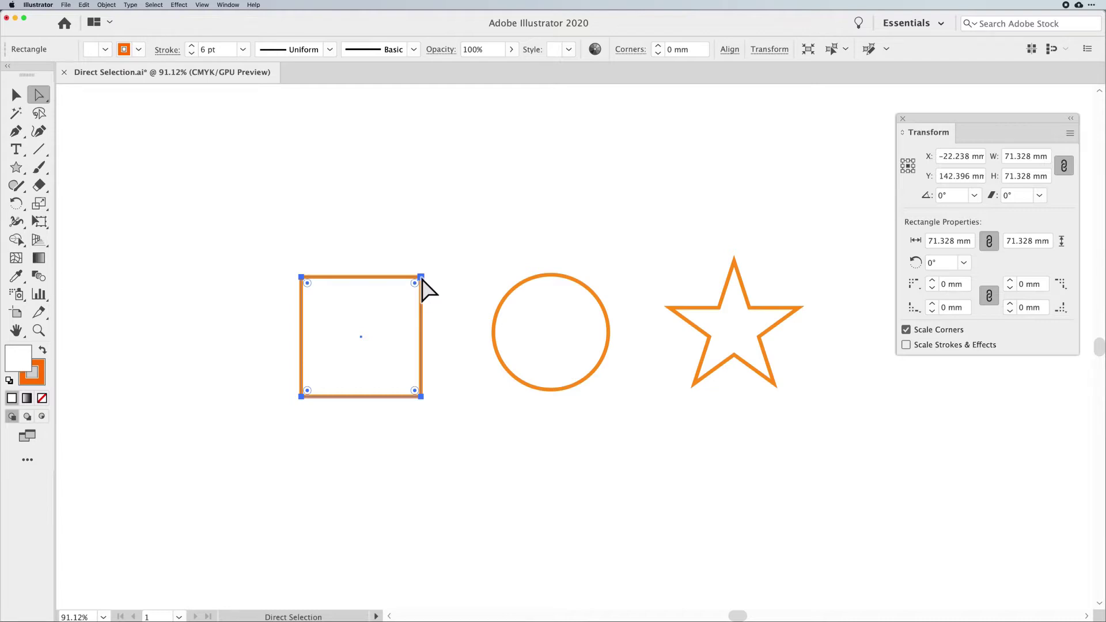
- Compare how the selected square is displayed with the Selection tool and the Direct Selection tool
left_click(15, 95)
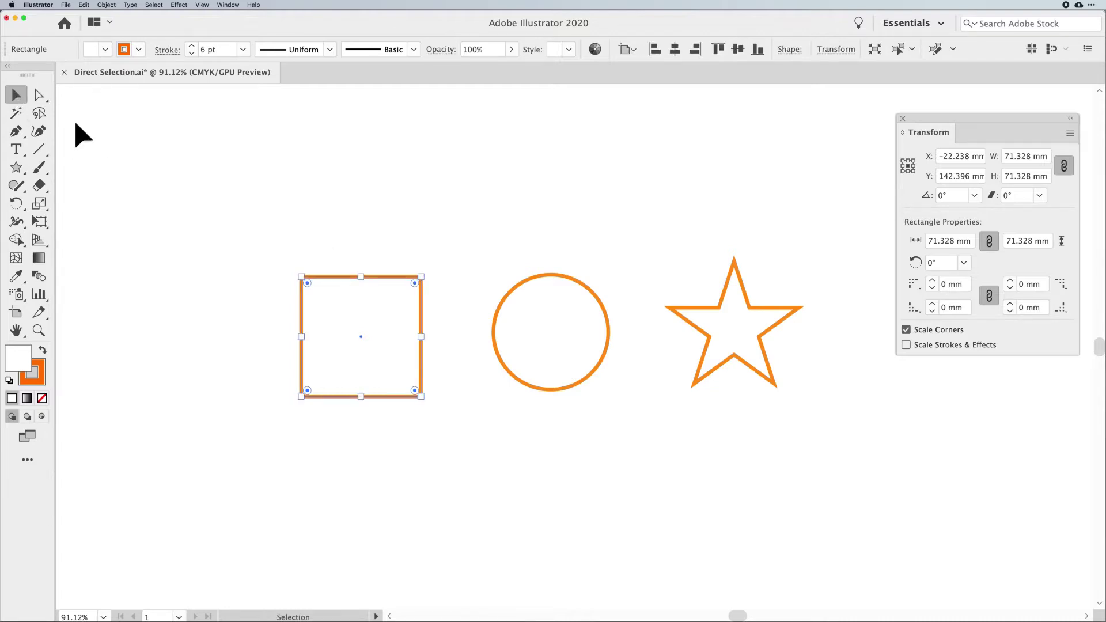
left_click(371, 229)
left_click(421, 313)
left_click(38, 95)
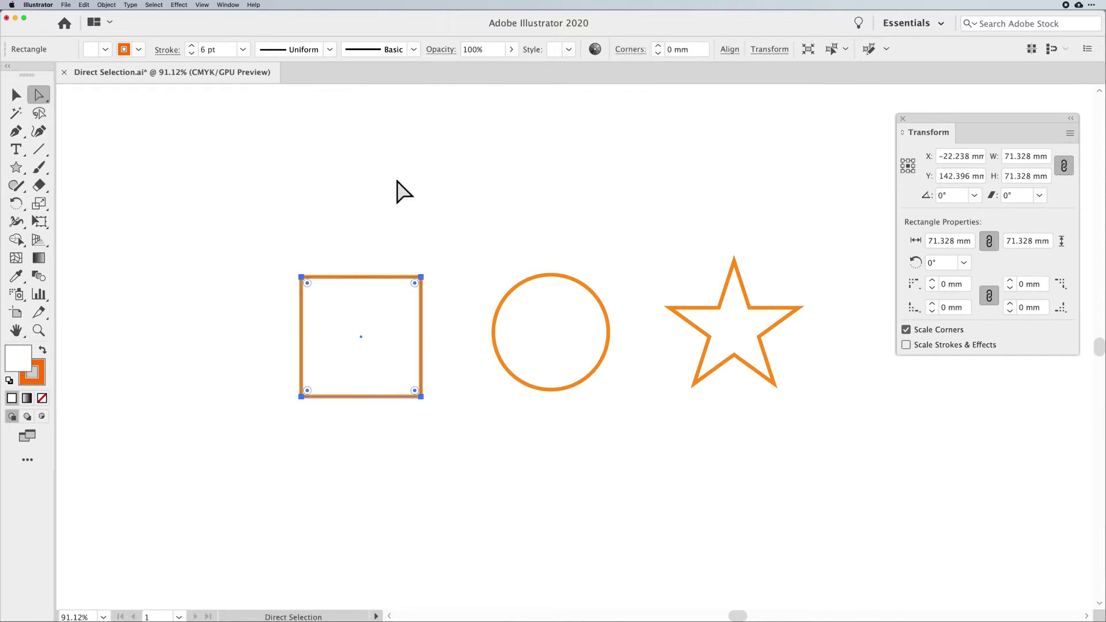
- Deselect the square and move only its upper-right anchor point to about X 17.3 mm, Y 97.2 mm using the Direct Selection tool
left_click(445, 265)
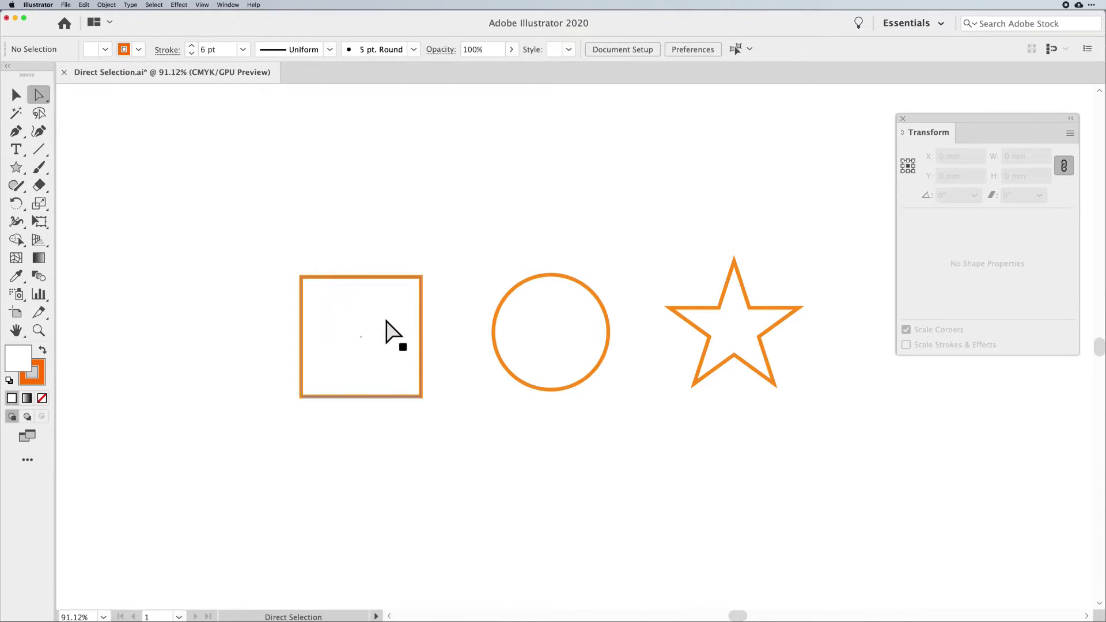
left_click(349, 278)
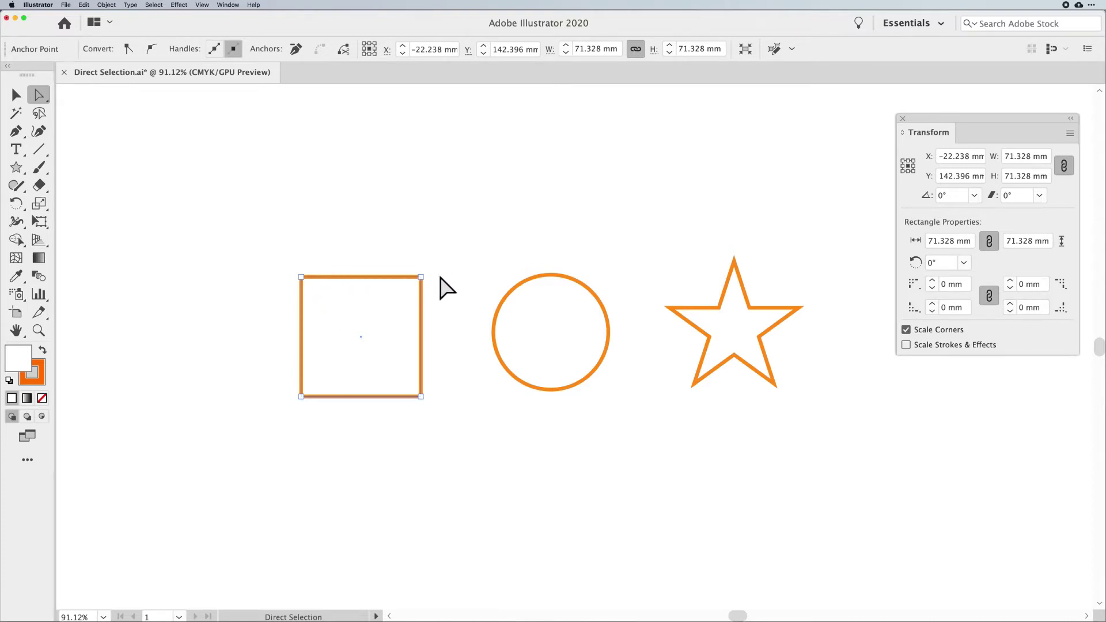
left_click(421, 277)
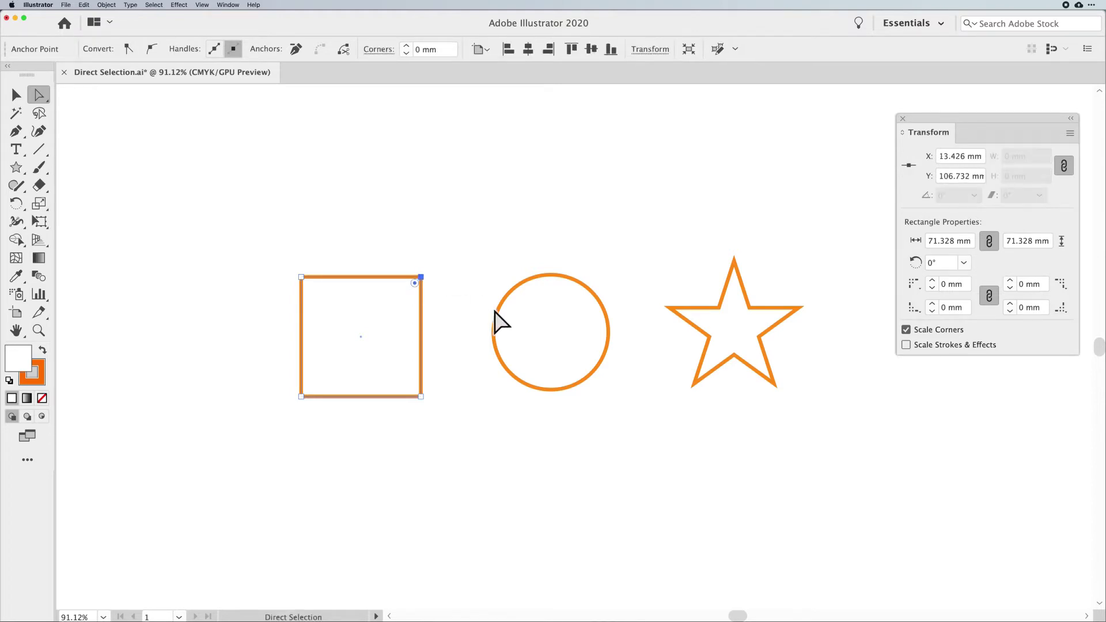
mouse_move(421, 277)
left_mouse_down()
mouse_move(459, 241)
mouse_move(414, 273)
mouse_move(429, 263)
left_mouse_up()
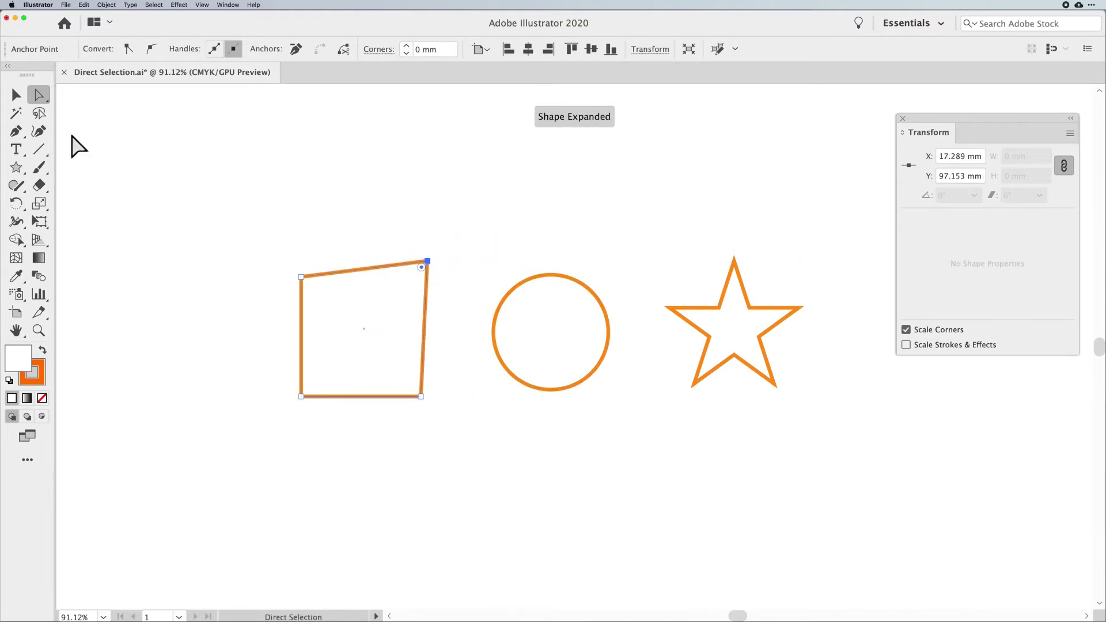
- Compare the distorted square's bounding box and anchor points by switching between the Selection and Direct Selection tools, reselecting the whole shape
left_click(20, 103)
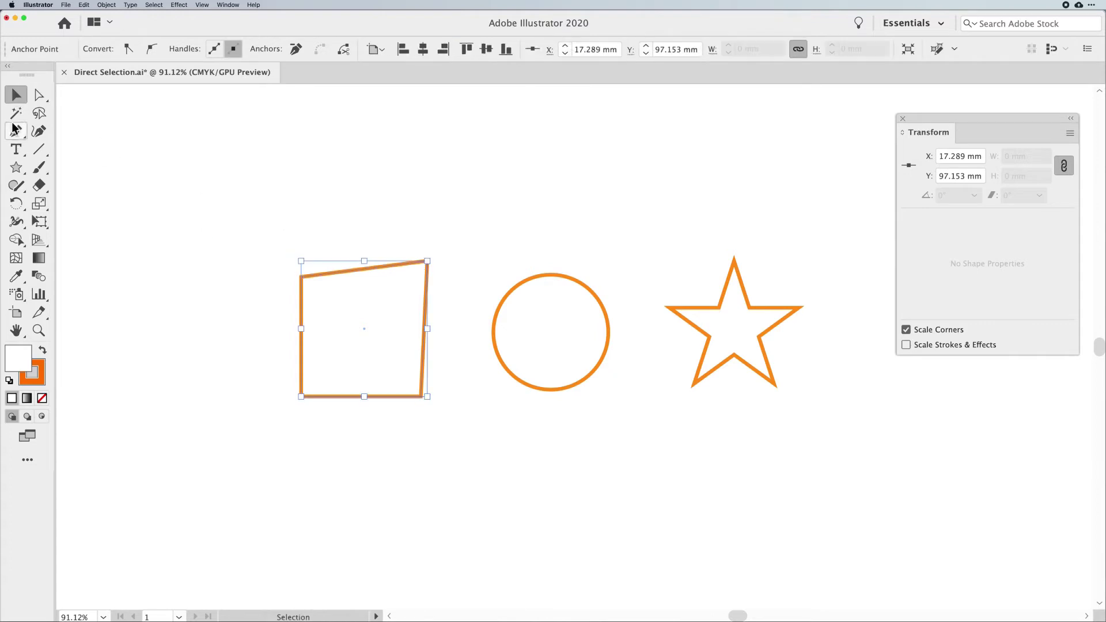
left_click(38, 97)
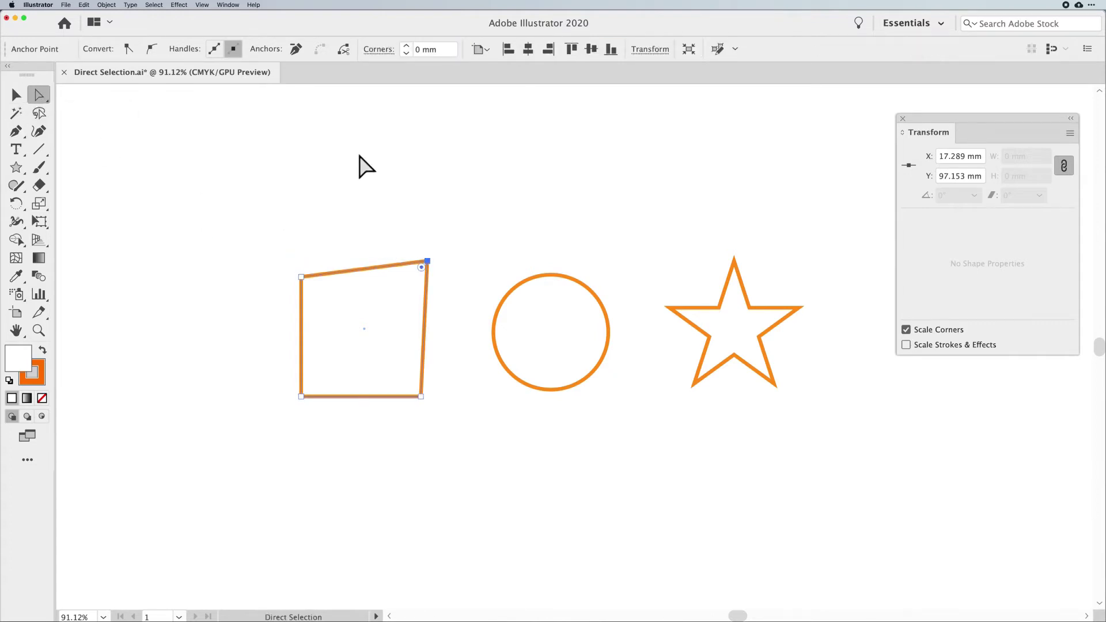
left_click(356, 187)
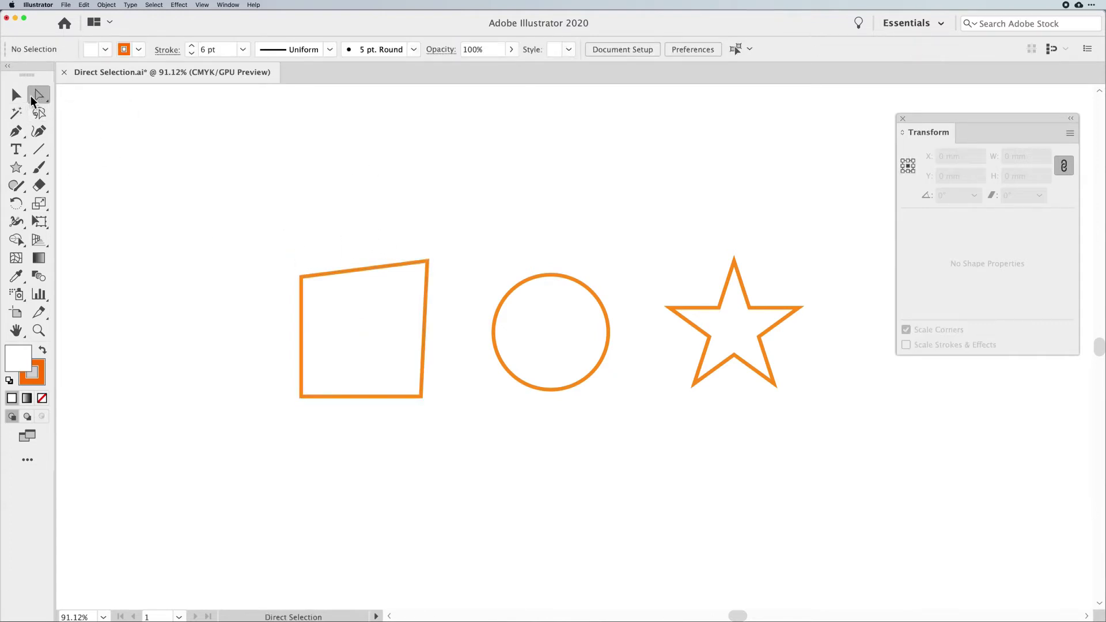
left_click(17, 94)
left_click_drag(247, 222, 381, 315)
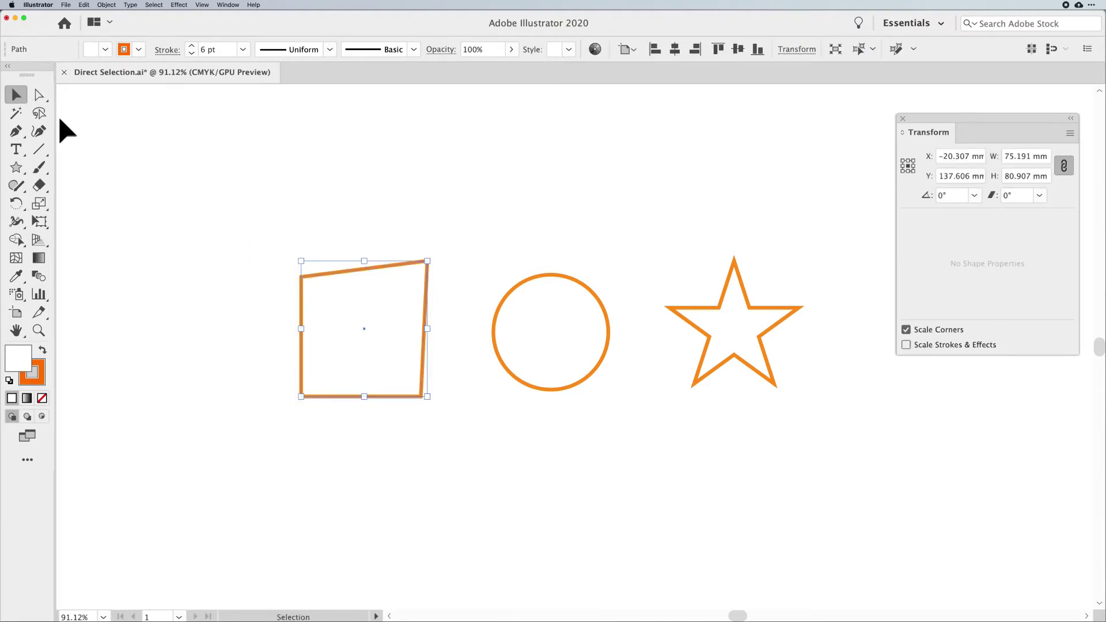
left_click(42, 98)
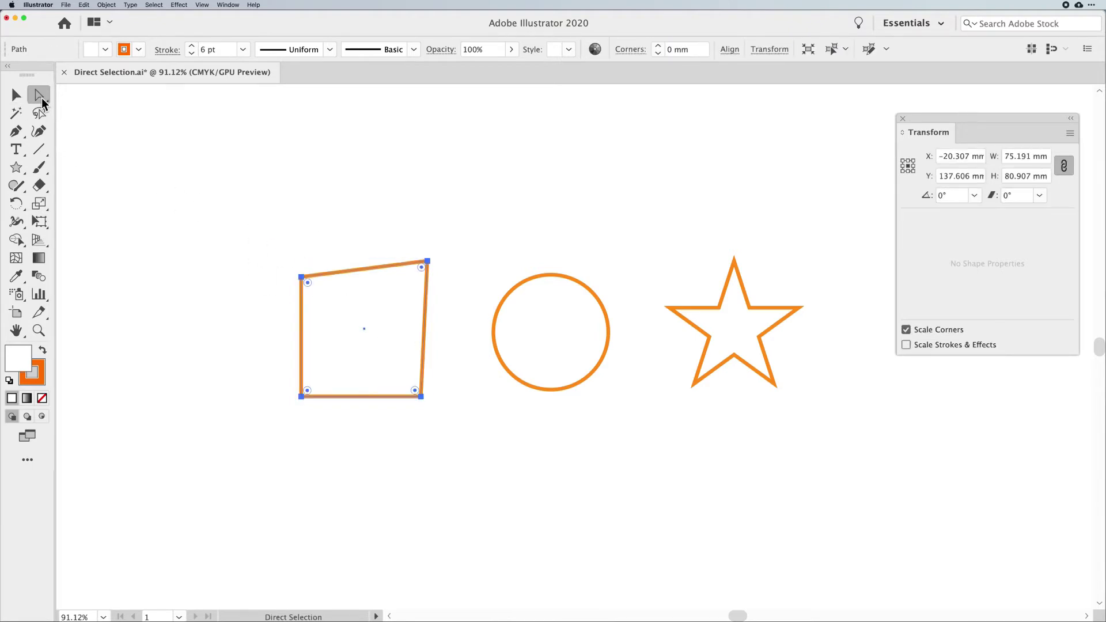
- Move the distorted square's upper-right anchor back to about X 13.7 mm, Y 105.4 mm and deselect the shape
left_click(427, 263)
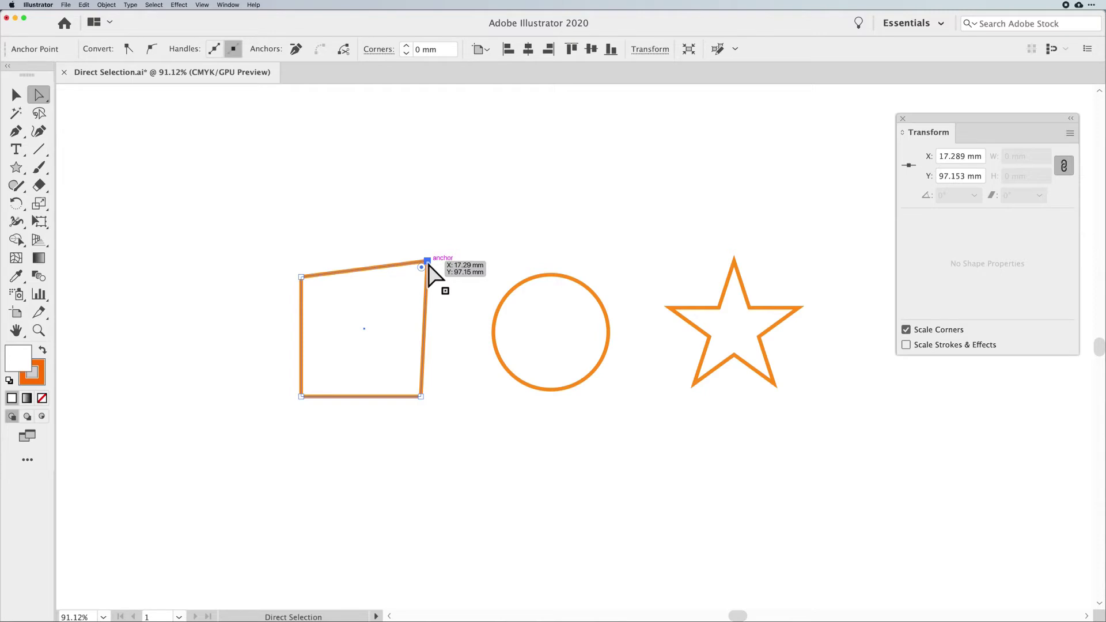
left_click_drag(428, 265, 422, 275)
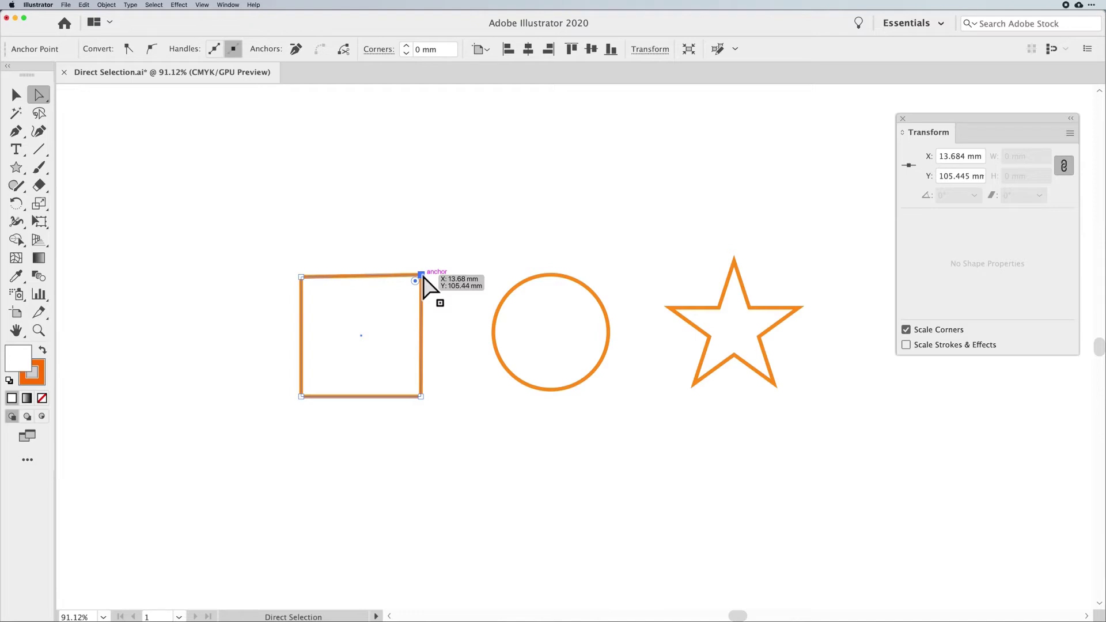
left_click(190, 99)
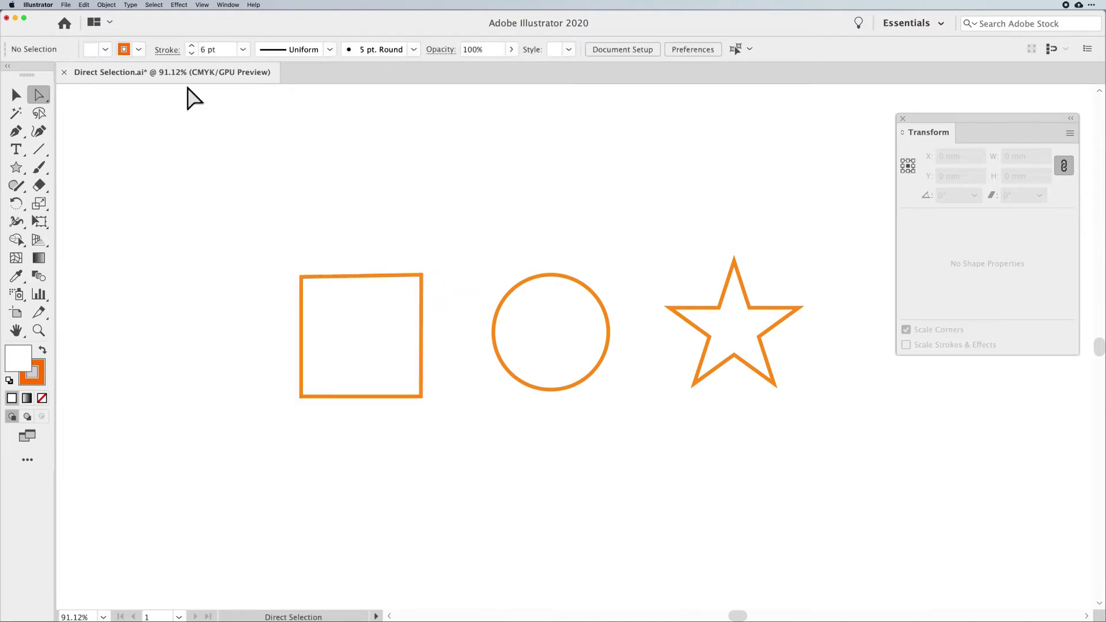
- Set the anchor point, handle and bounding box display size to Max in the Selection & Anchor Display preferences
left_click(38, 5)
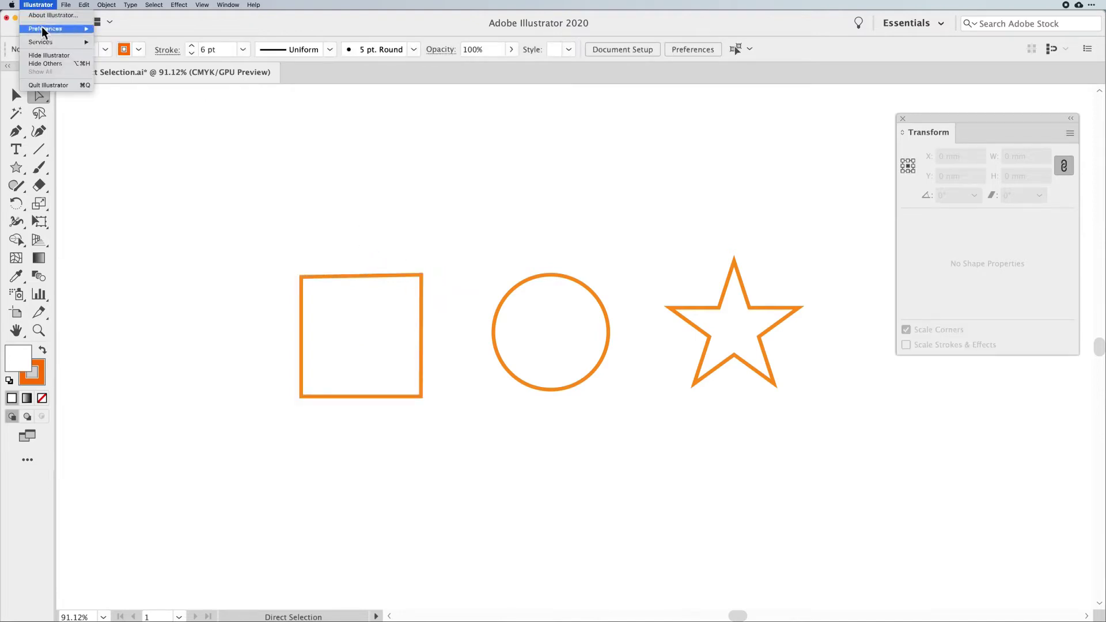
mouse_move(44, 34)
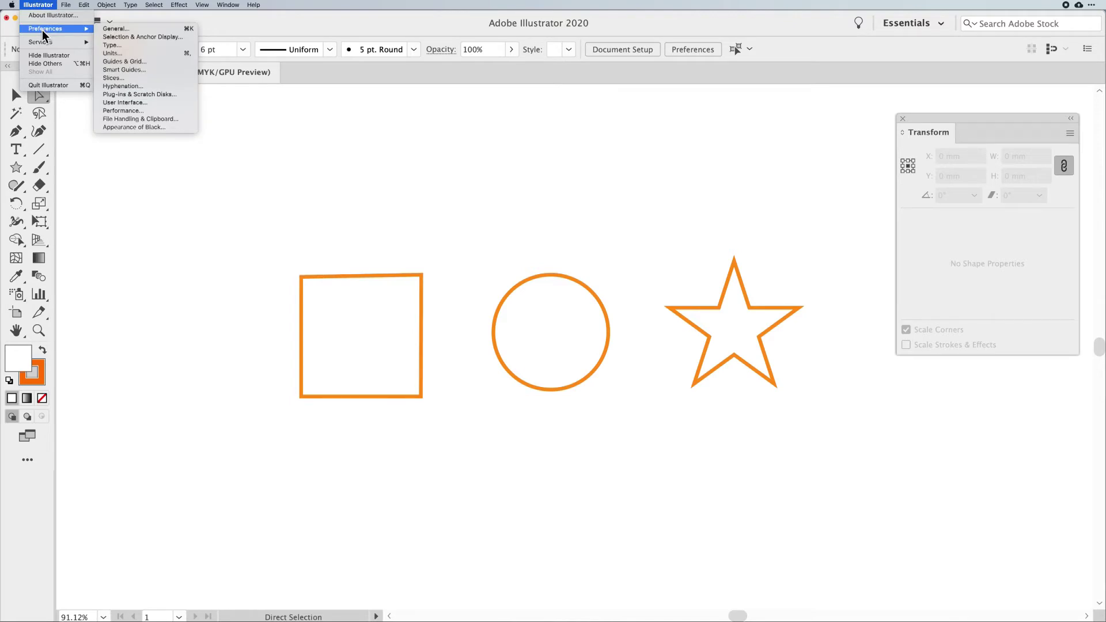
left_click(123, 38)
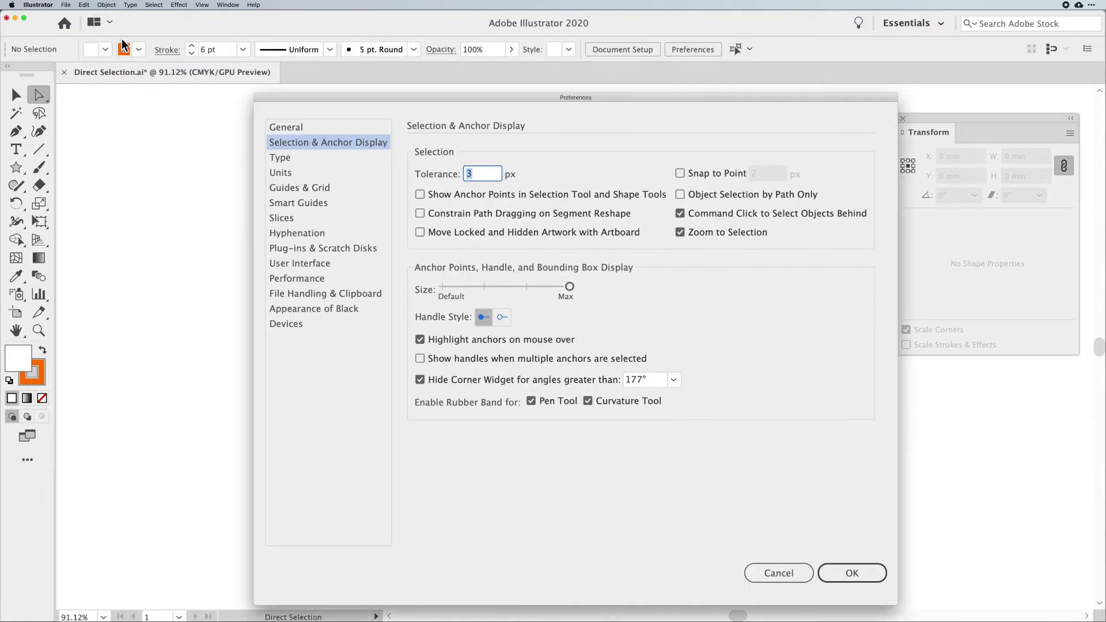
mouse_move(569, 286)
left_mouse_down()
mouse_move(445, 288)
mouse_move(568, 288)
left_mouse_up()
left_click(859, 576)
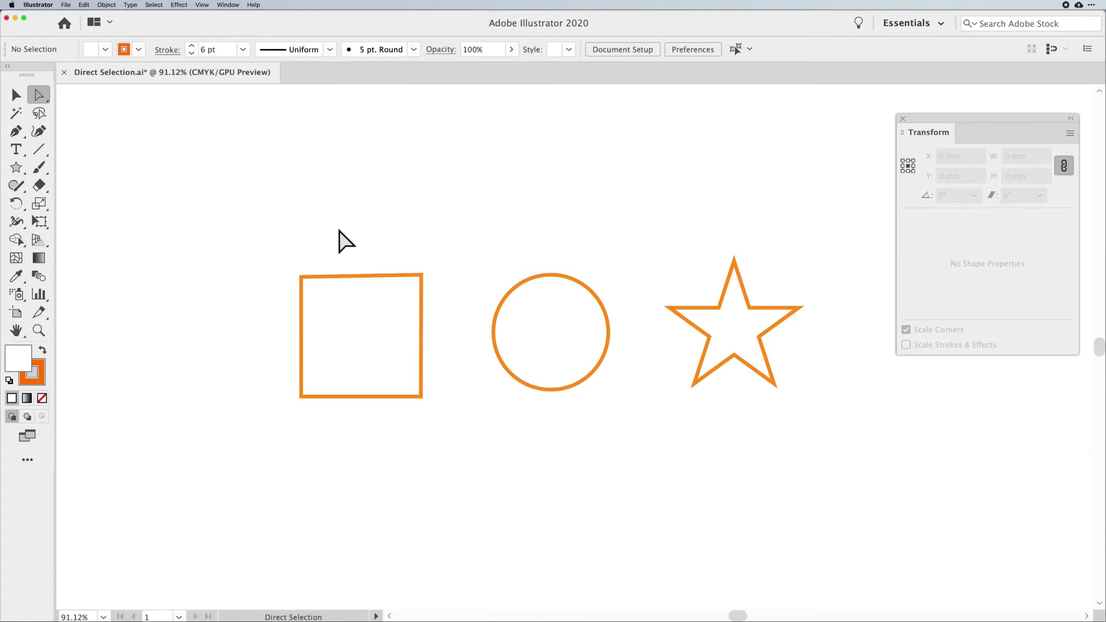
- Select both upper anchors of the four-sided shape with a marquee and raise them together about 16 mm
left_click(421, 275)
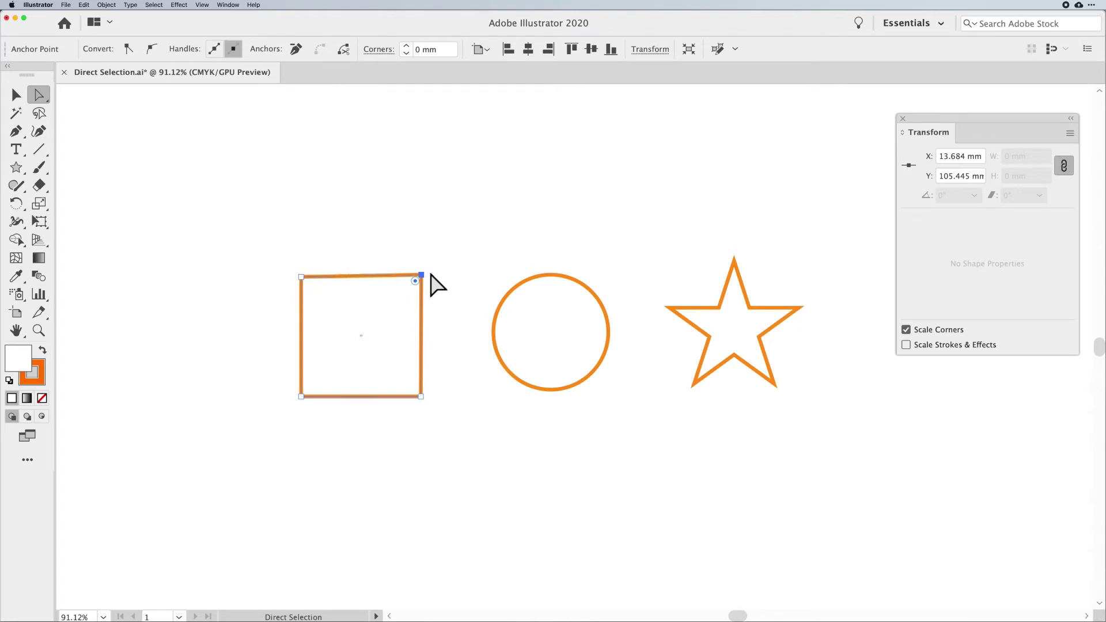
mouse_move(421, 276)
left_mouse_down()
mouse_move(469, 225)
mouse_move(418, 294)
mouse_move(449, 245)
mouse_move(421, 276)
left_mouse_up()
left_click_drag(249, 248, 444, 302)
left_click_drag(250, 237, 449, 312)
left_click_drag(422, 276, 424, 249)
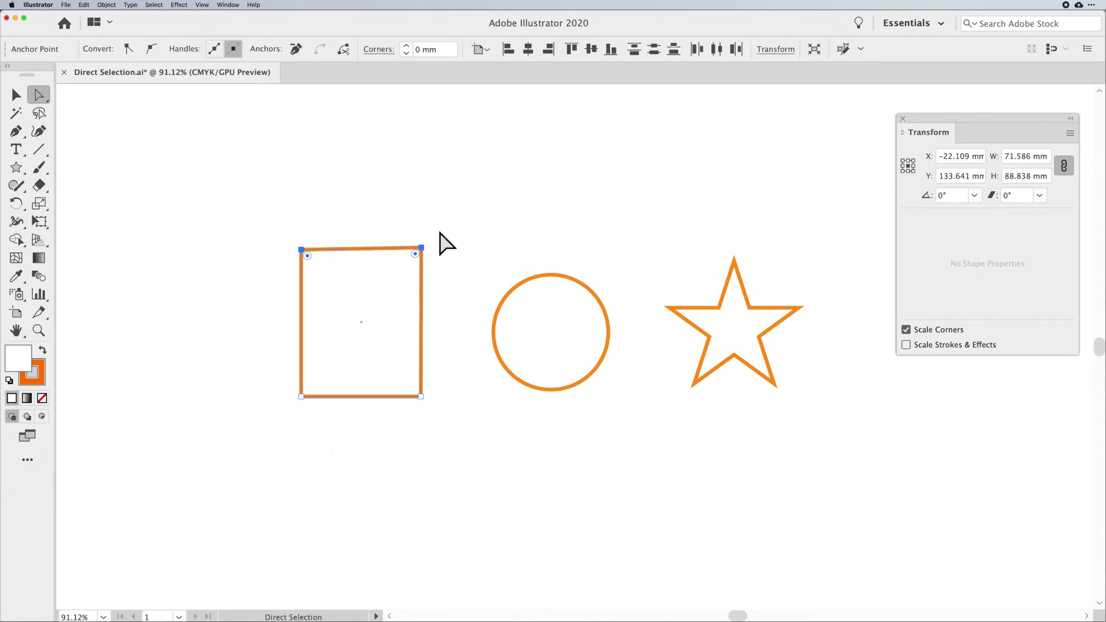
- Reselect the shape's two upper anchors with a marquee and add both lower anchors to the selection
left_click(438, 246)
left_click(423, 248)
left_click_drag(456, 220, 268, 268)
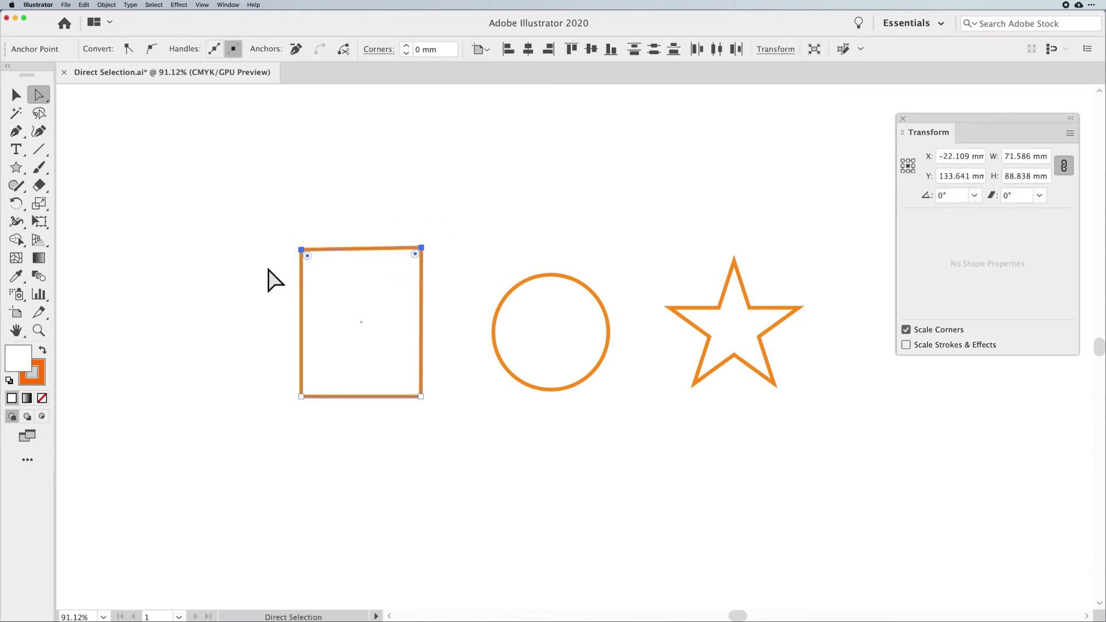
left_click(420, 397, "shift")
left_click(302, 397, "shift")
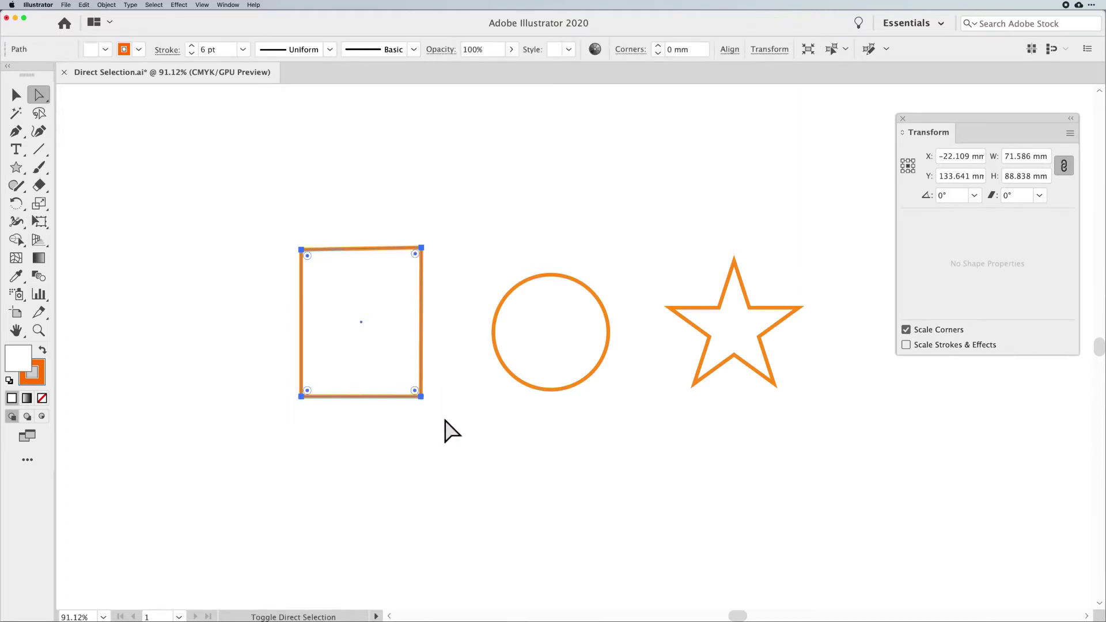
- Reduce the selection to the upper-right and lower-left anchors and move them together about 5 mm left and 12 mm down
left_click(421, 396, "shift")
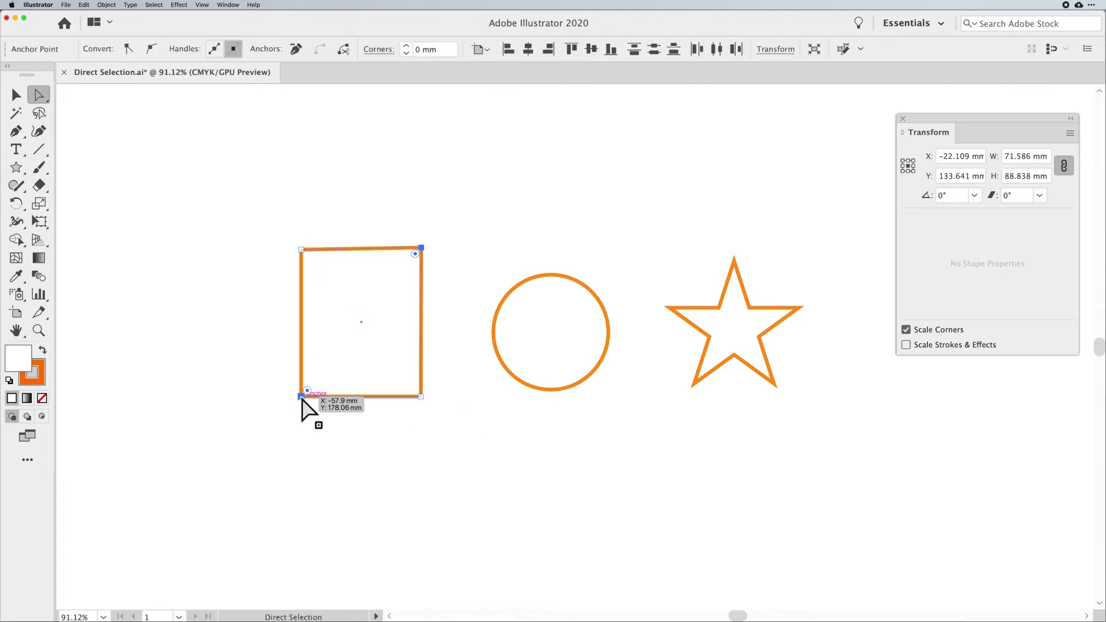
mouse_move(301, 397)
left_mouse_down()
mouse_move(287, 434)
mouse_move(335, 375)
mouse_move(294, 416)
left_mouse_up()
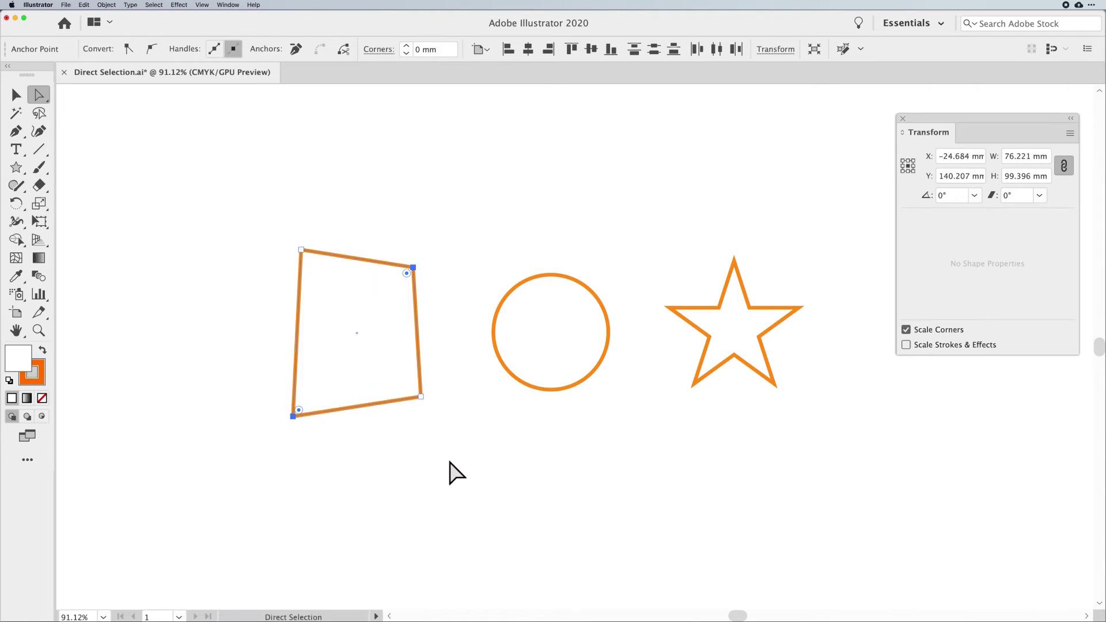
- Deselect the four-sided shape and select each of its corner anchors individually, ending with the upper-left anchor
left_click(450, 462)
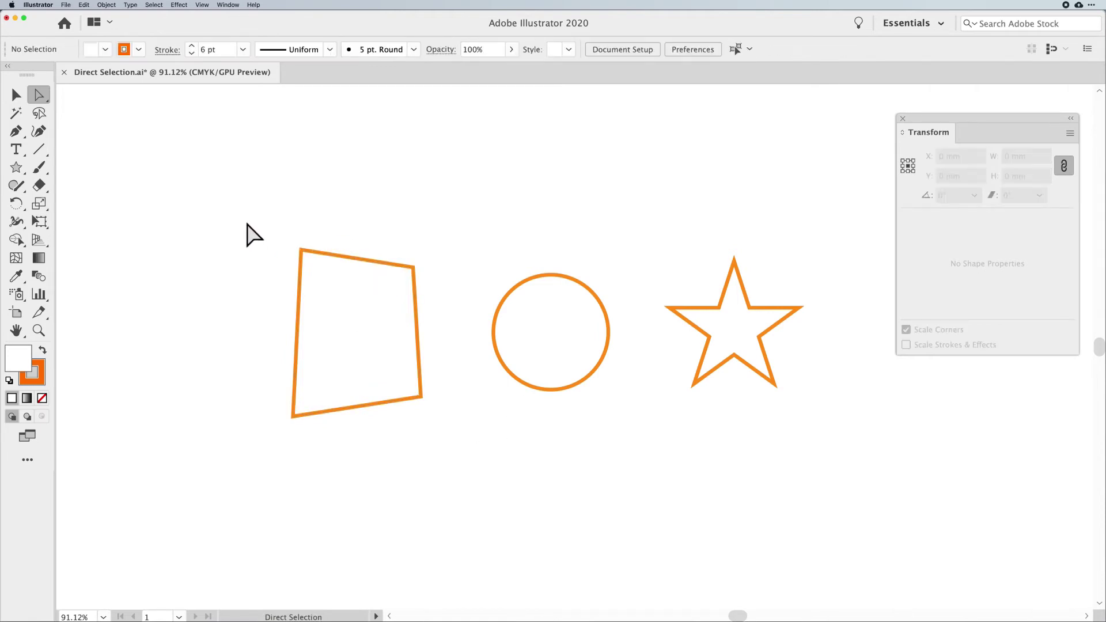
left_click(301, 250)
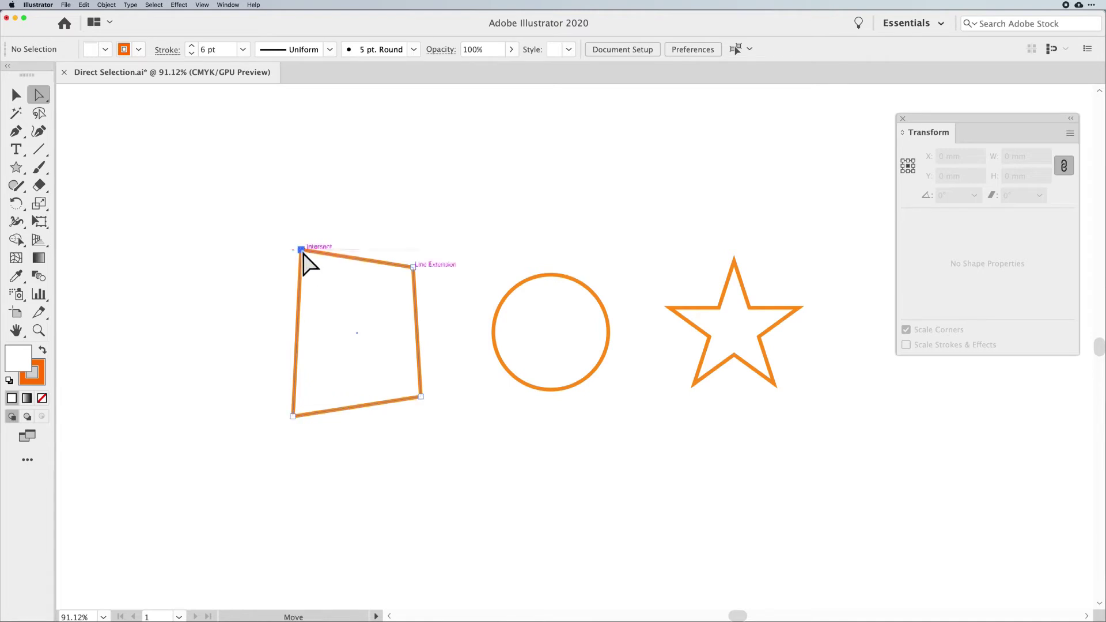
left_click(414, 268)
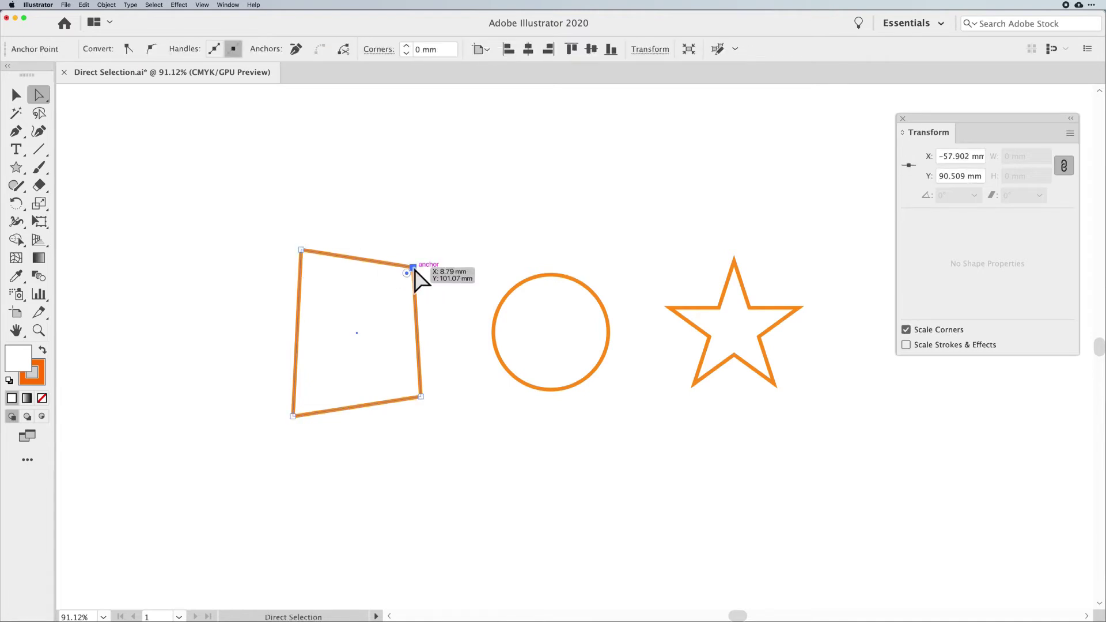
left_click(421, 397)
left_click(294, 416)
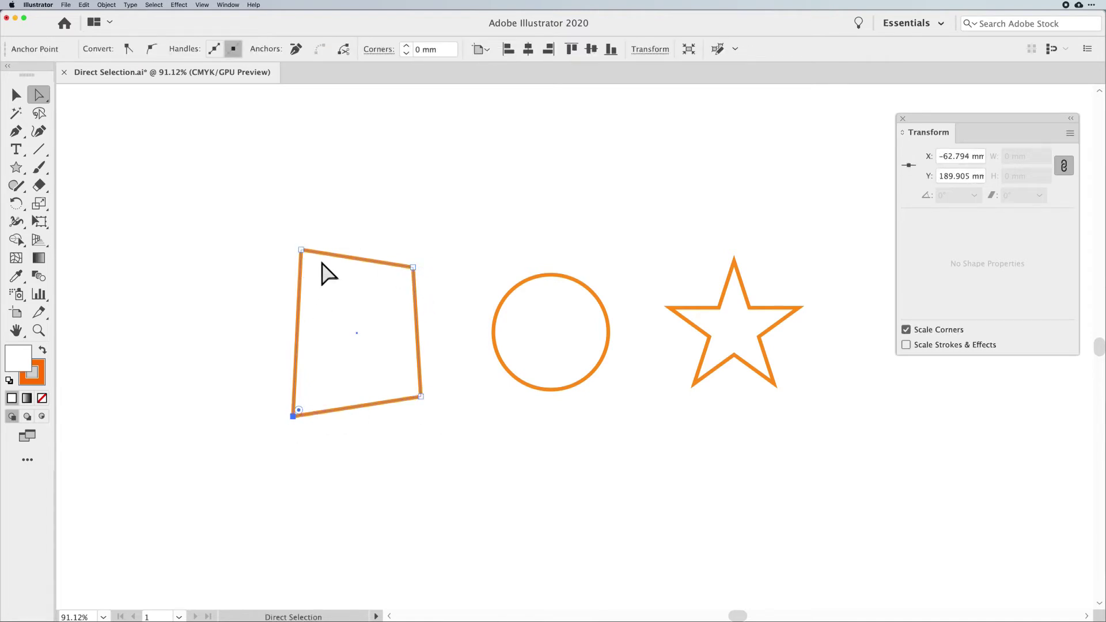
left_click(300, 252)
mouse_move(308, 257)
left_mouse_down()
mouse_move(324, 277)
mouse_move(304, 249)
left_mouse_up()
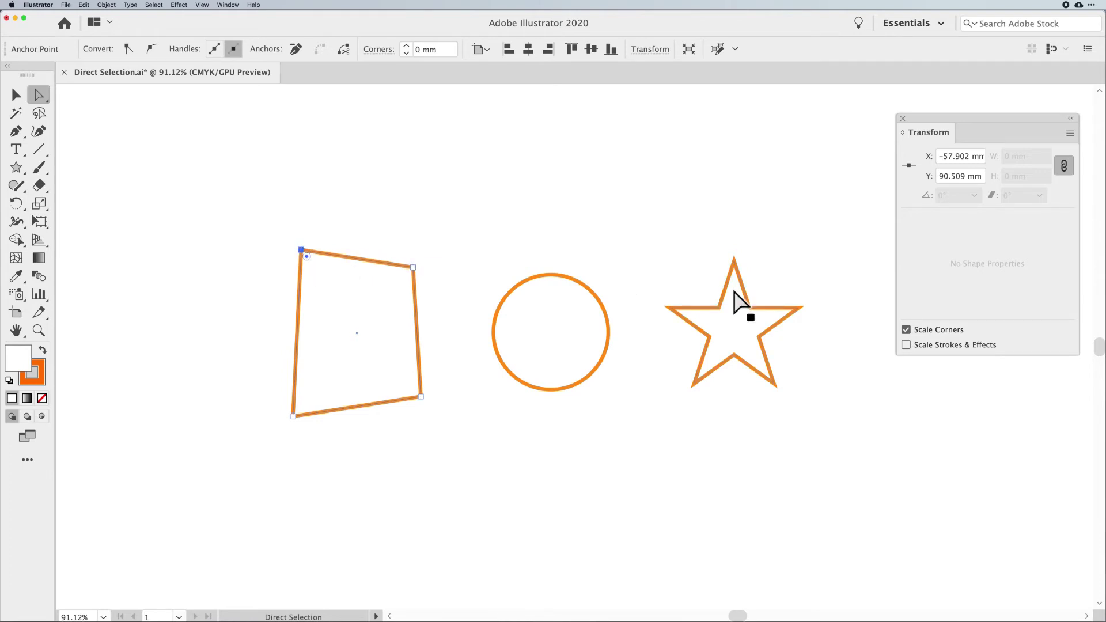
- Compare the anchors of the circle and the four-sided shape by selecting them individually, then reselect the circle's top anchor to show its handles
left_click(494, 226)
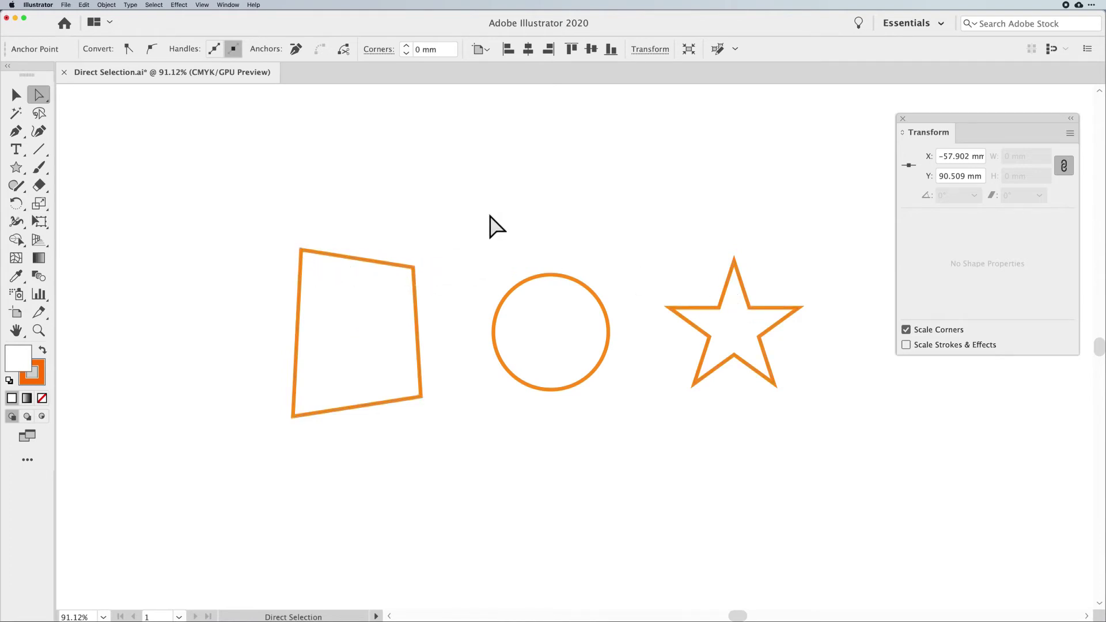
left_click(582, 292)
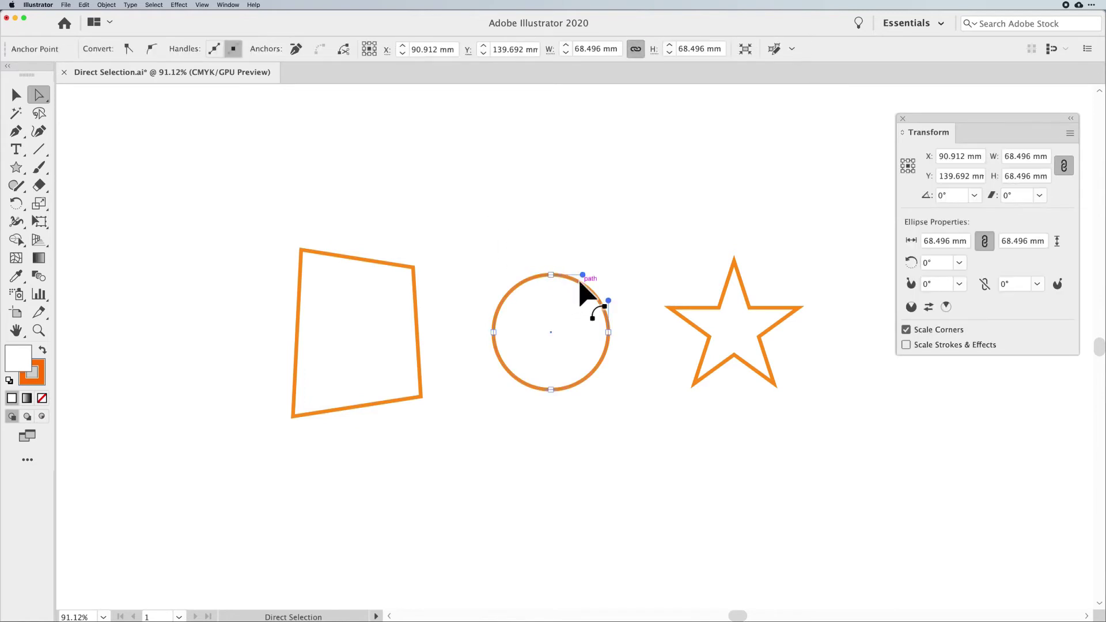
left_click_drag(458, 245, 638, 410)
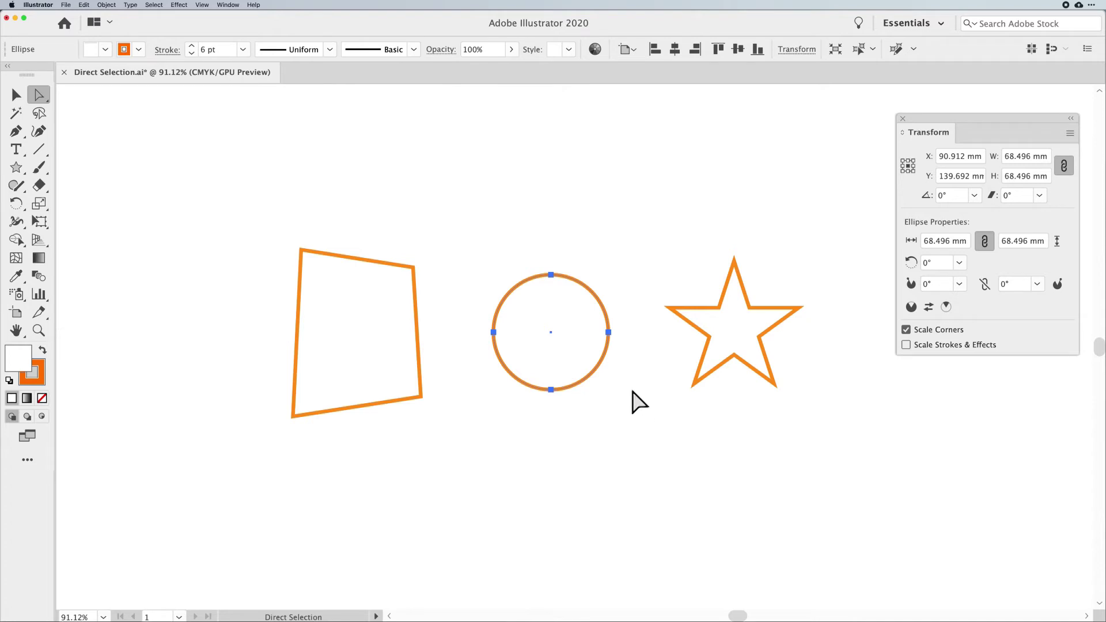
left_click(552, 275)
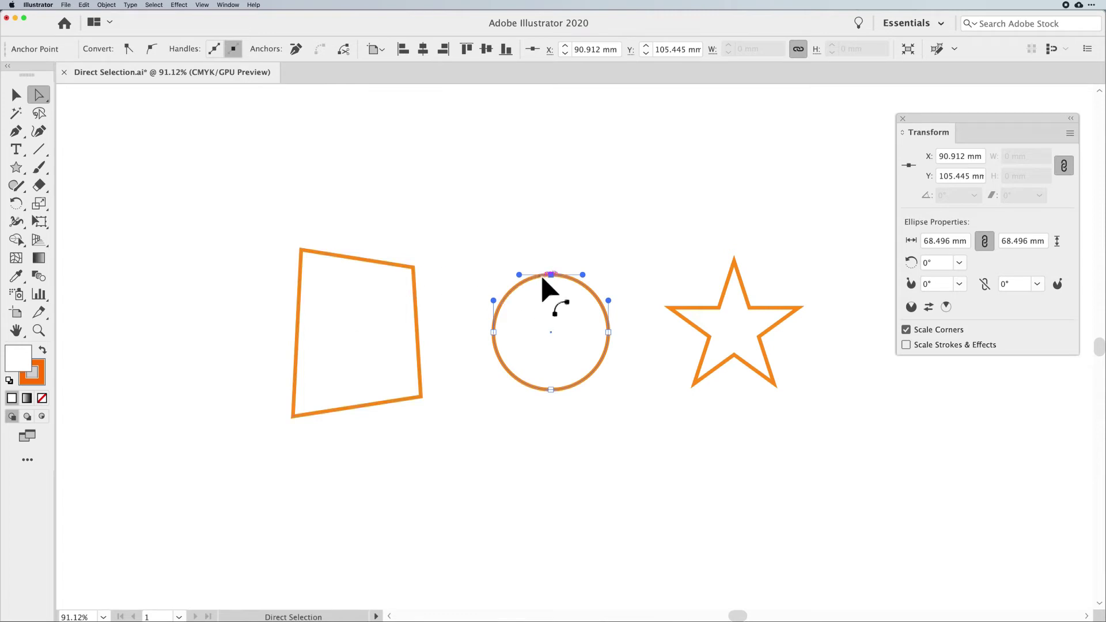
left_click(413, 267)
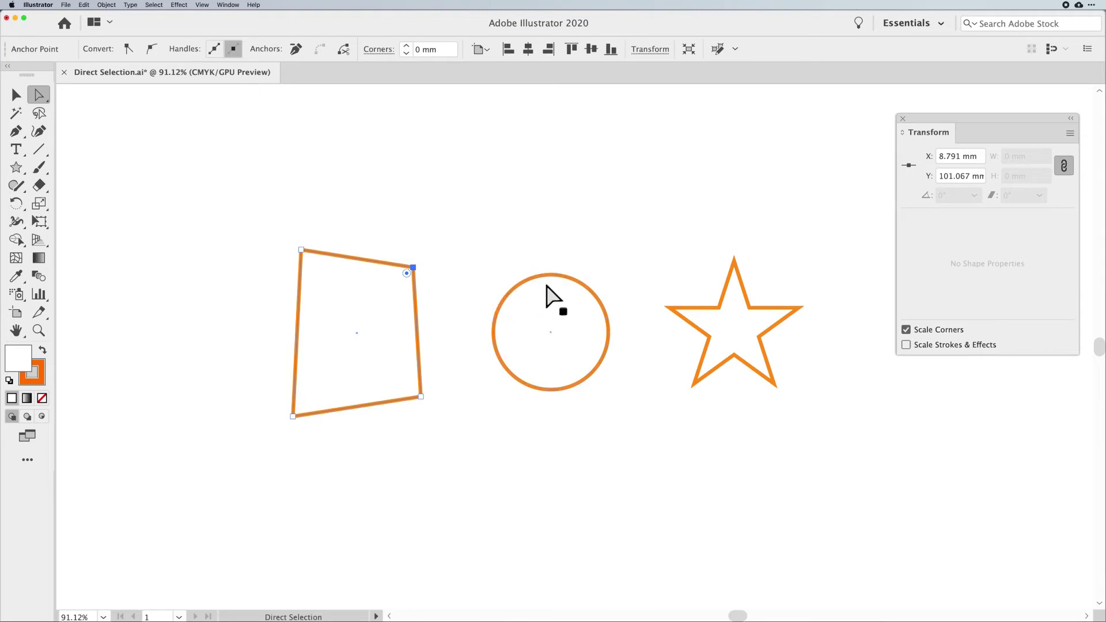
left_click(594, 325)
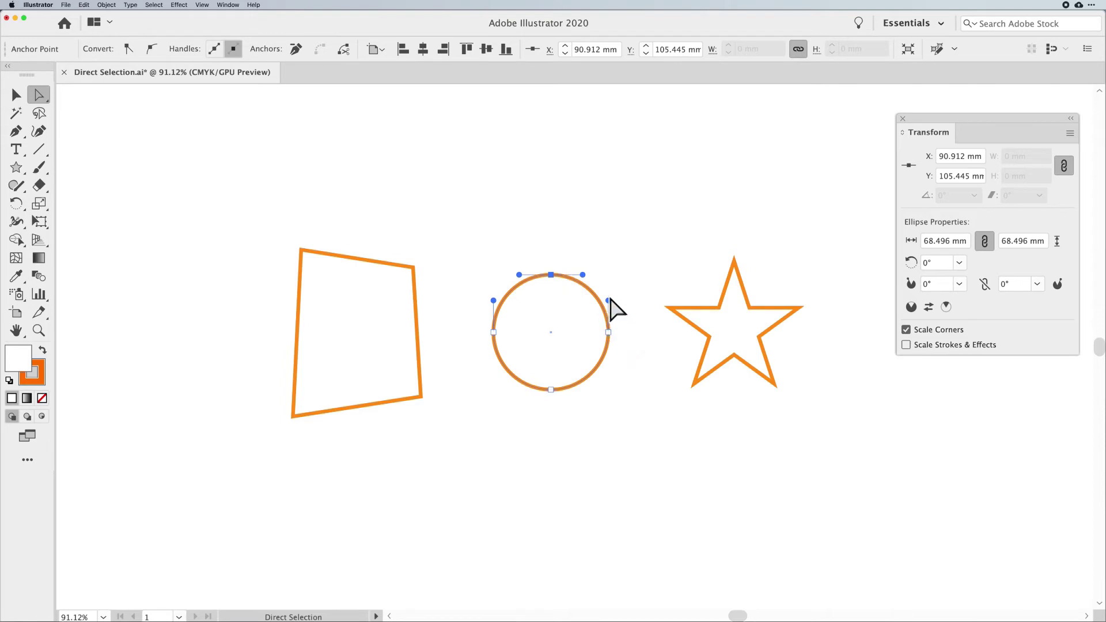
- Stretch the right handle of the circle's top anchor horizontally outward, return the circle to its original form, and deselect it
left_click_drag(583, 275, 655, 275)
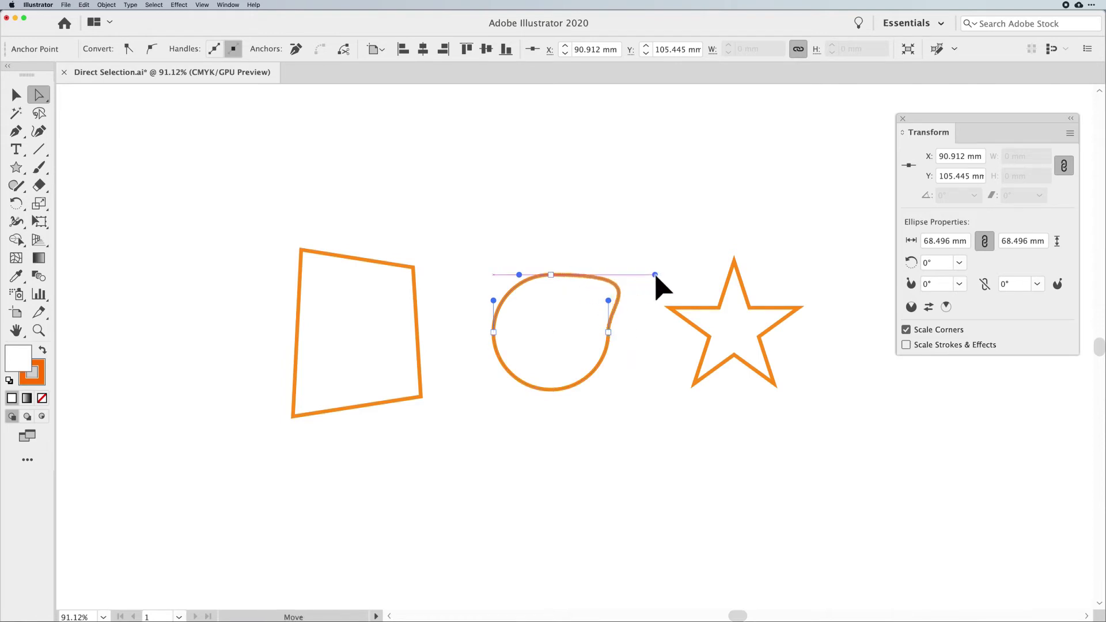
left_click_drag(657, 276, 585, 277)
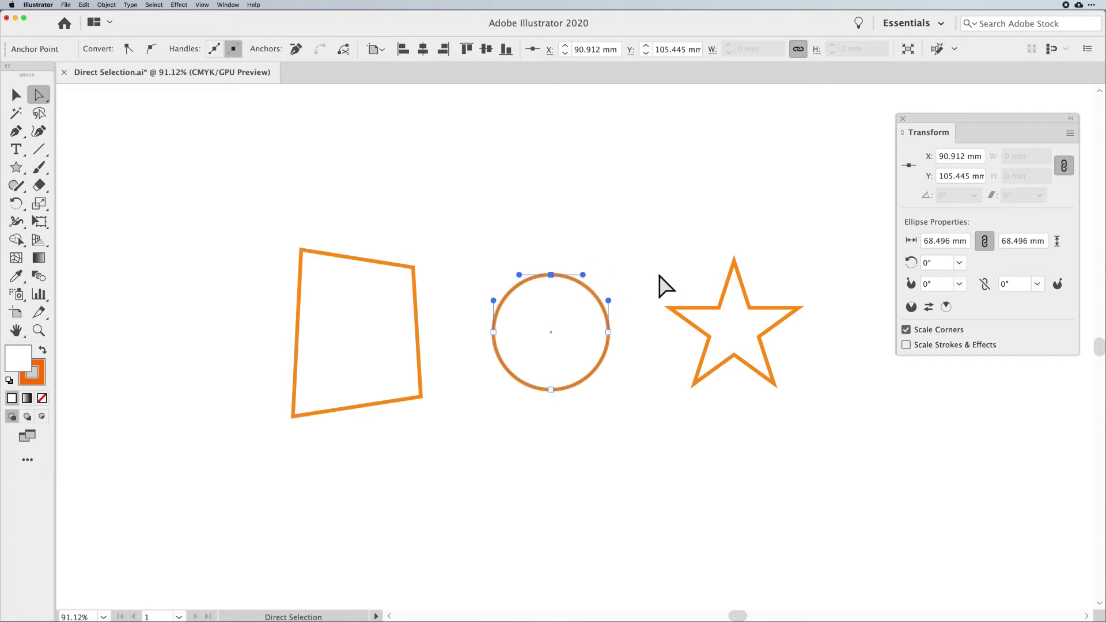
left_click(494, 429)
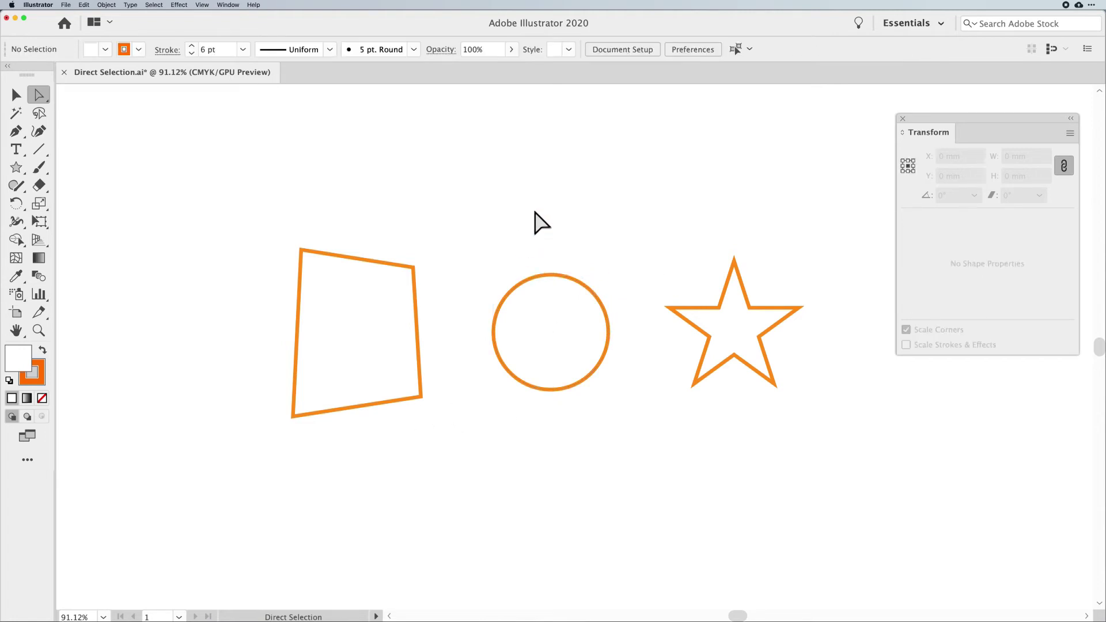
- Select the circle's top and bottom anchors and move them together about 3 mm left and 17 mm down
left_click(552, 276)
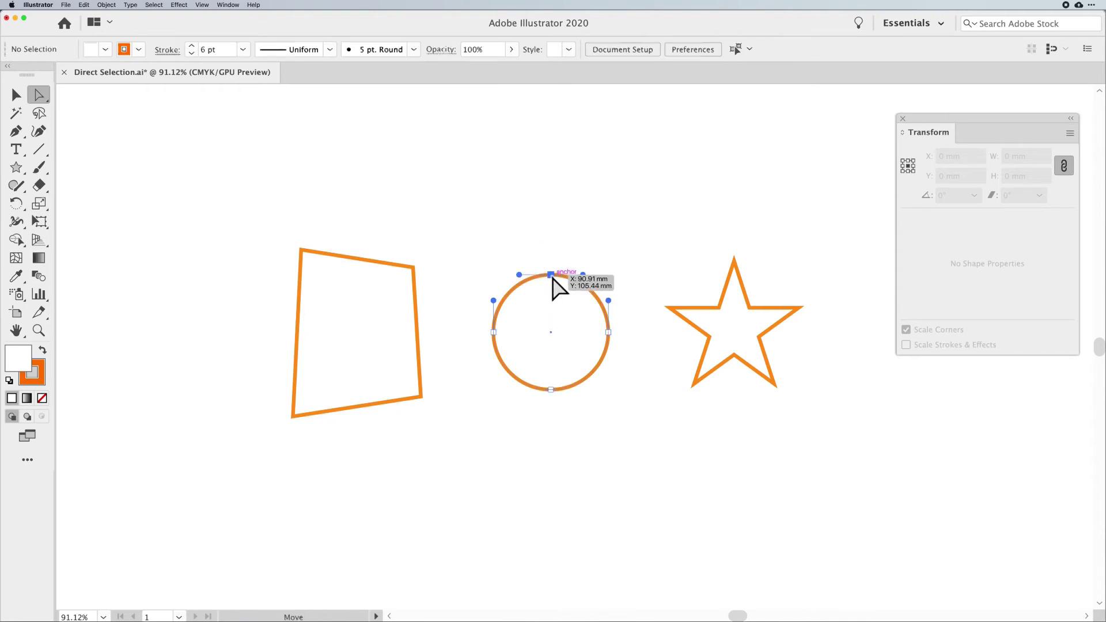
left_click(551, 391, "shift")
left_click_drag(551, 391, 548, 417)
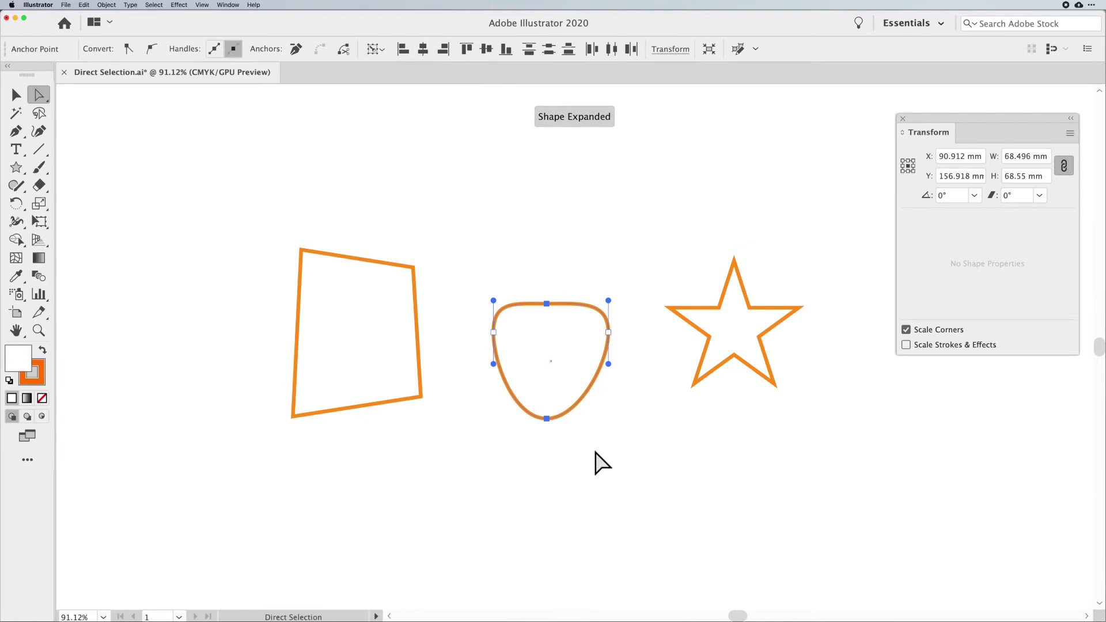
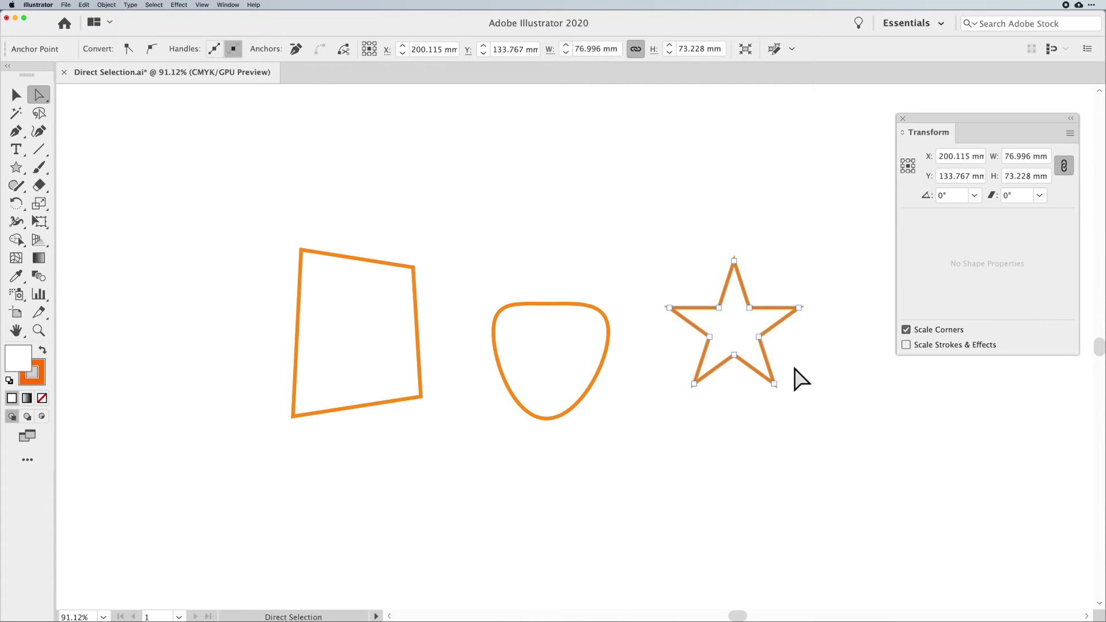
- Select the star's five inner anchors with a marquee, switch the selection to its five outer points, and deselect them
left_click(695, 288)
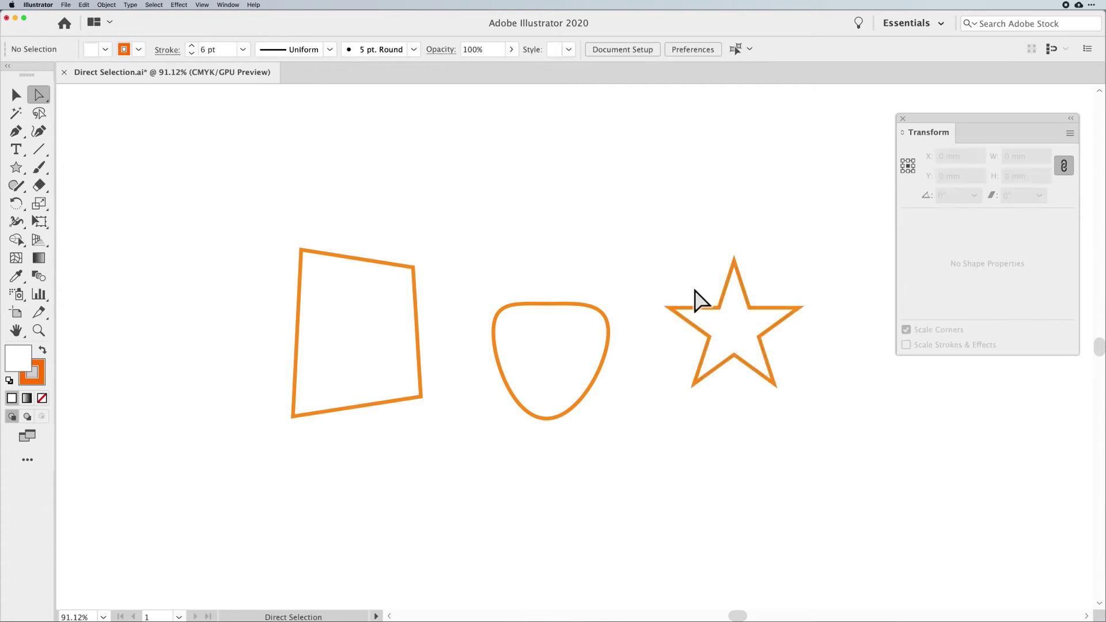
left_click_drag(695, 289, 777, 370)
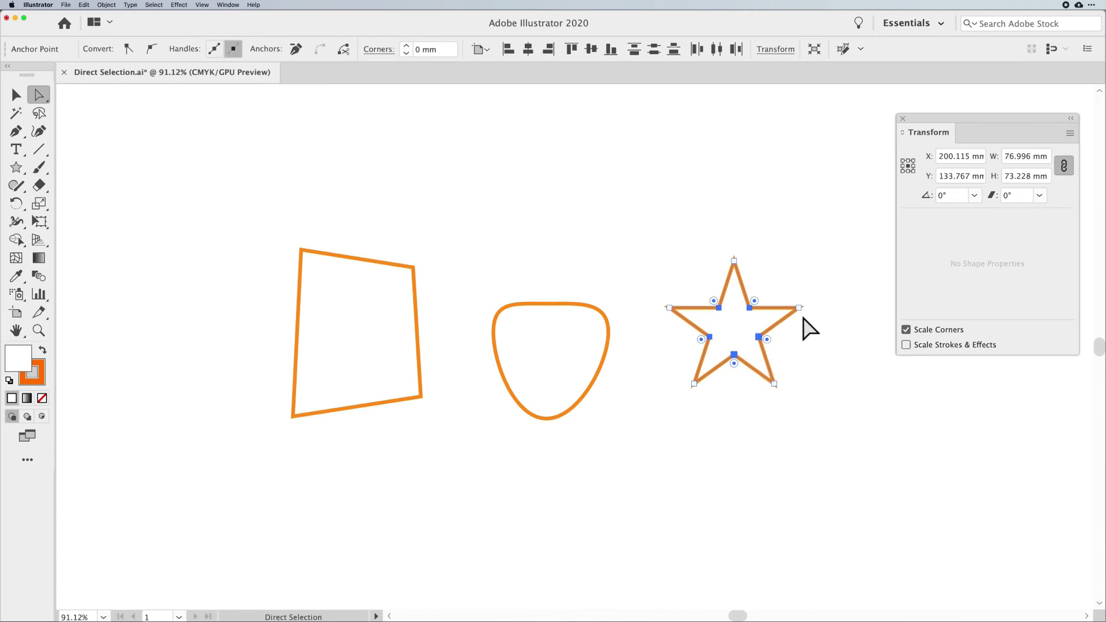
left_click_drag(643, 232, 838, 421)
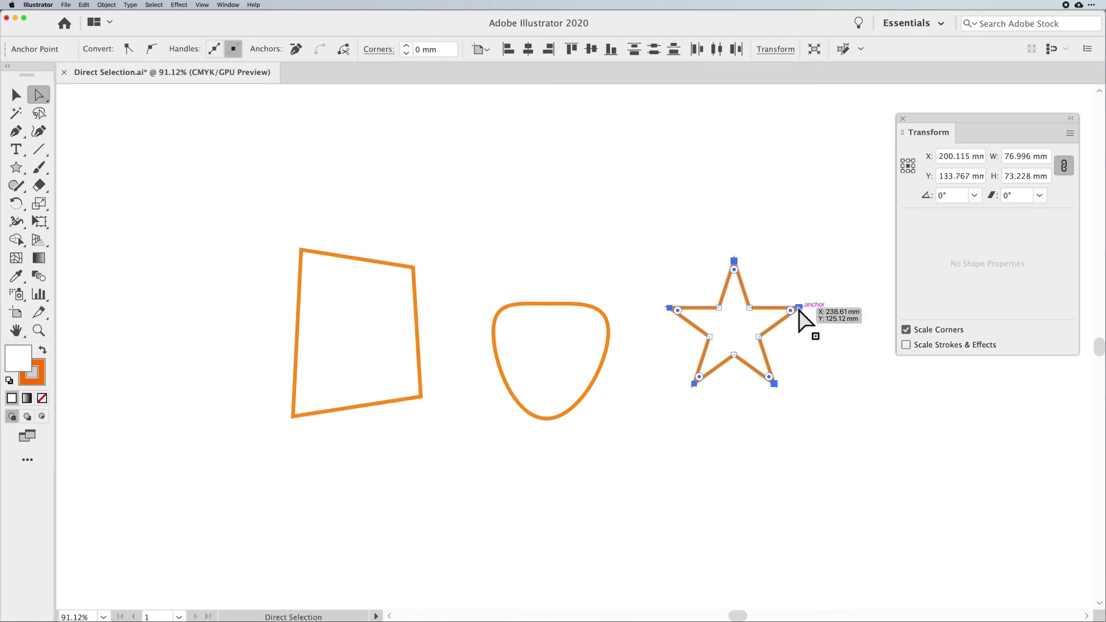
left_click(812, 334)
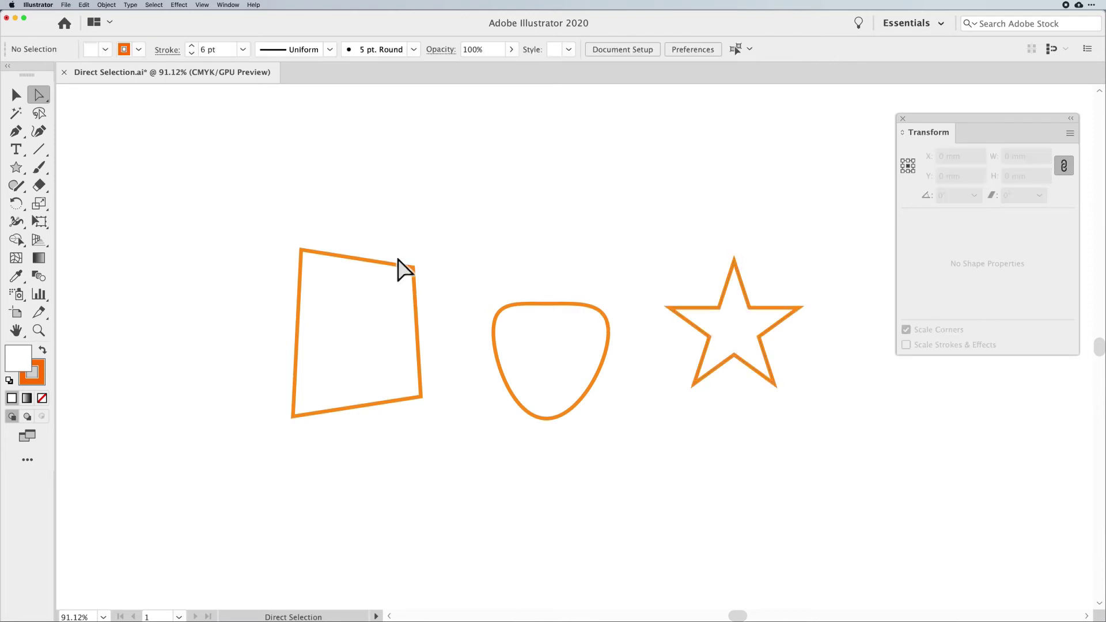
- Lasso the star's five outer points, move them together slightly up and left with Direct Selection, and deselect the star
left_click(38, 114)
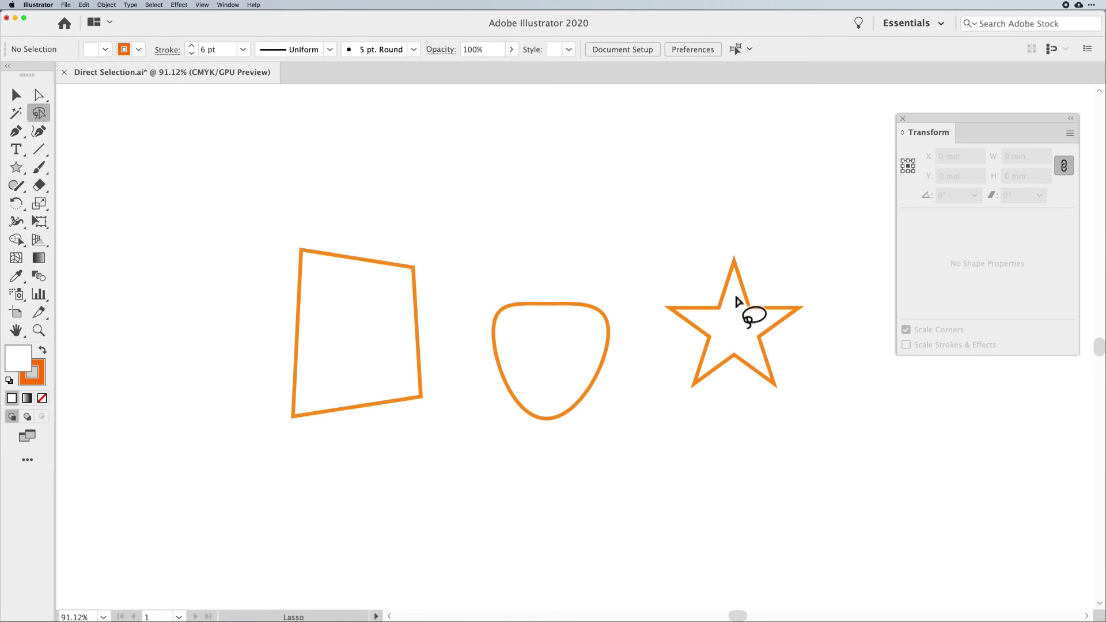
mouse_move(705, 246)
left_mouse_down()
mouse_move(773, 295)
mouse_move(781, 362)
mouse_move(768, 375)
mouse_move(702, 376)
mouse_move(684, 362)
mouse_move(676, 292)
mouse_move(640, 298)
mouse_move(635, 331)
mouse_move(658, 405)
mouse_move(694, 431)
mouse_move(783, 426)
mouse_move(817, 407)
mouse_move(833, 383)
mouse_move(808, 268)
mouse_move(708, 252)
left_mouse_up()
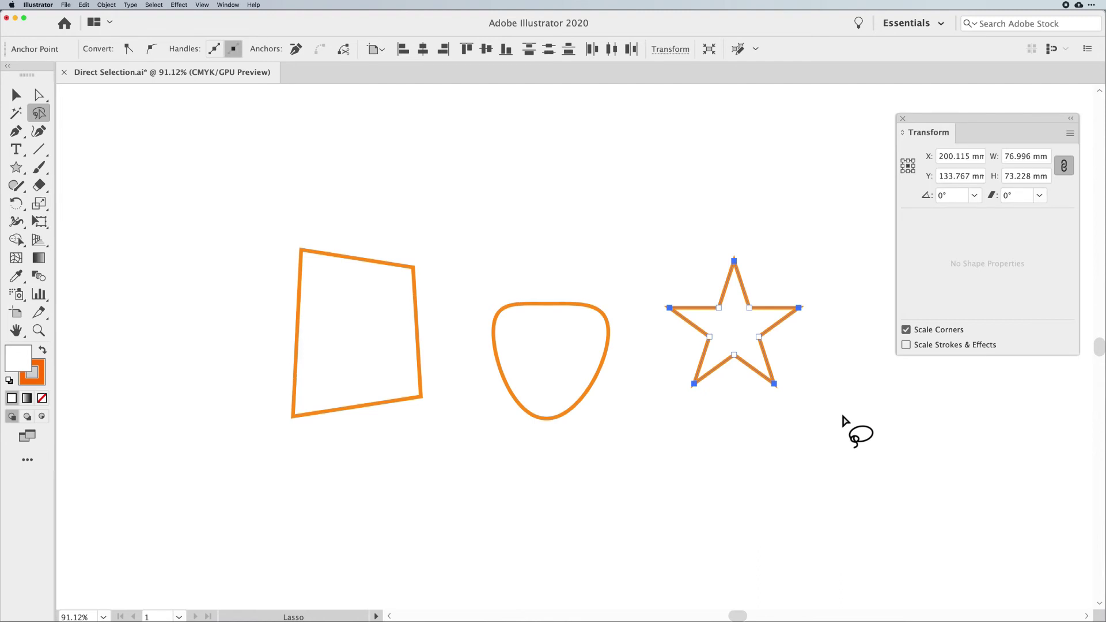
left_click(39, 95)
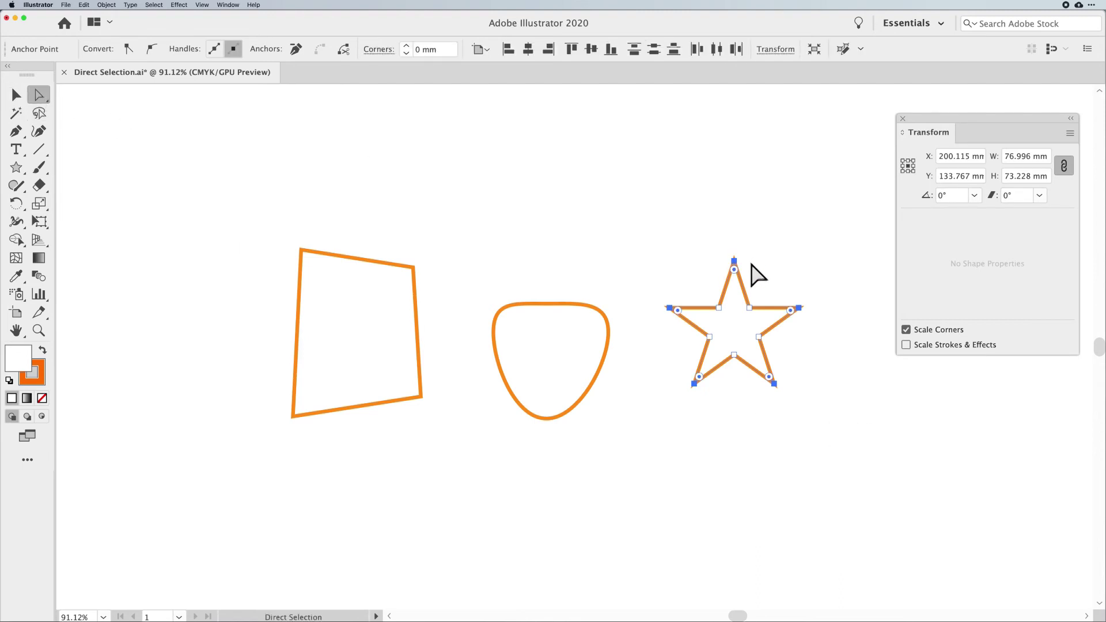
mouse_move(734, 266)
left_mouse_down()
mouse_move(724, 267)
mouse_move(731, 257)
mouse_move(767, 267)
mouse_move(727, 254)
left_mouse_up()
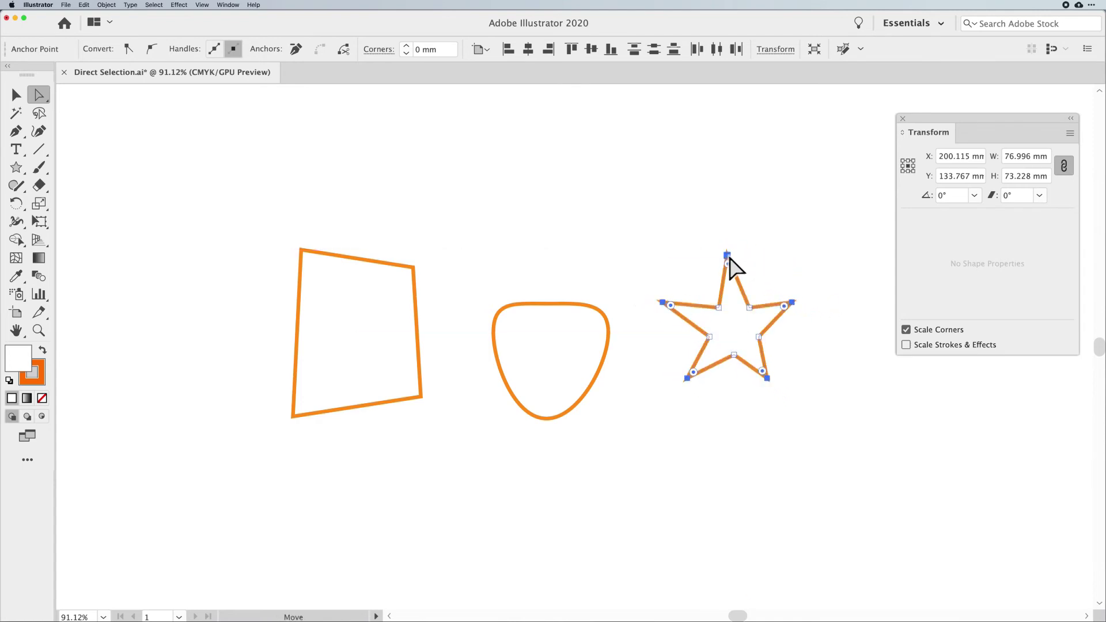
left_click(861, 345)
- Select only the upper segment of the four-sided shape and delete it to open the path
left_click(370, 264)
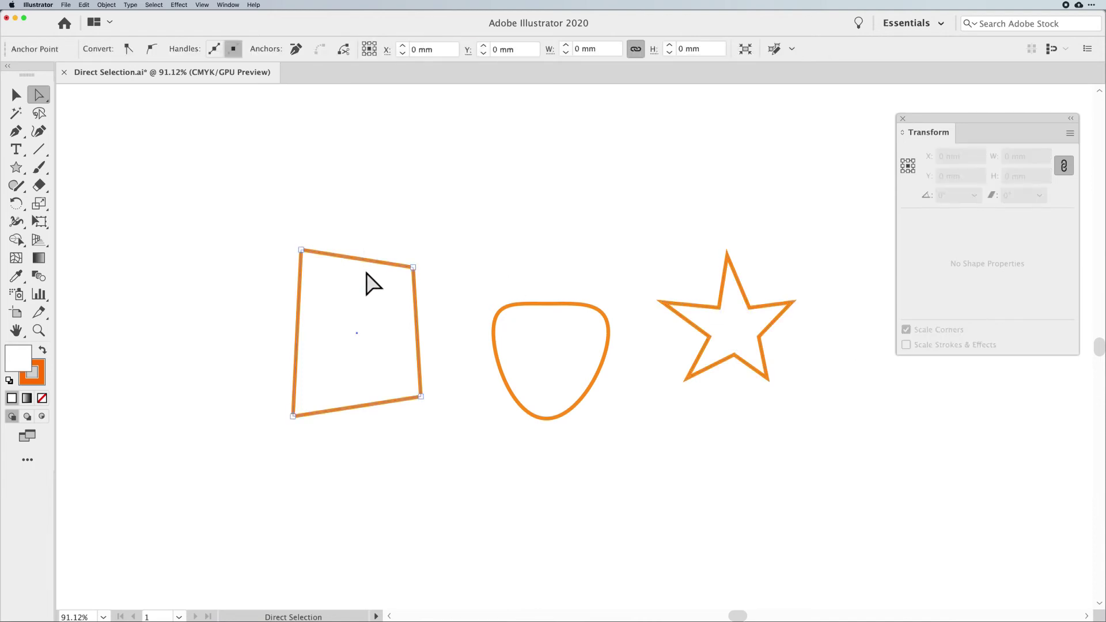
left_click(390, 227)
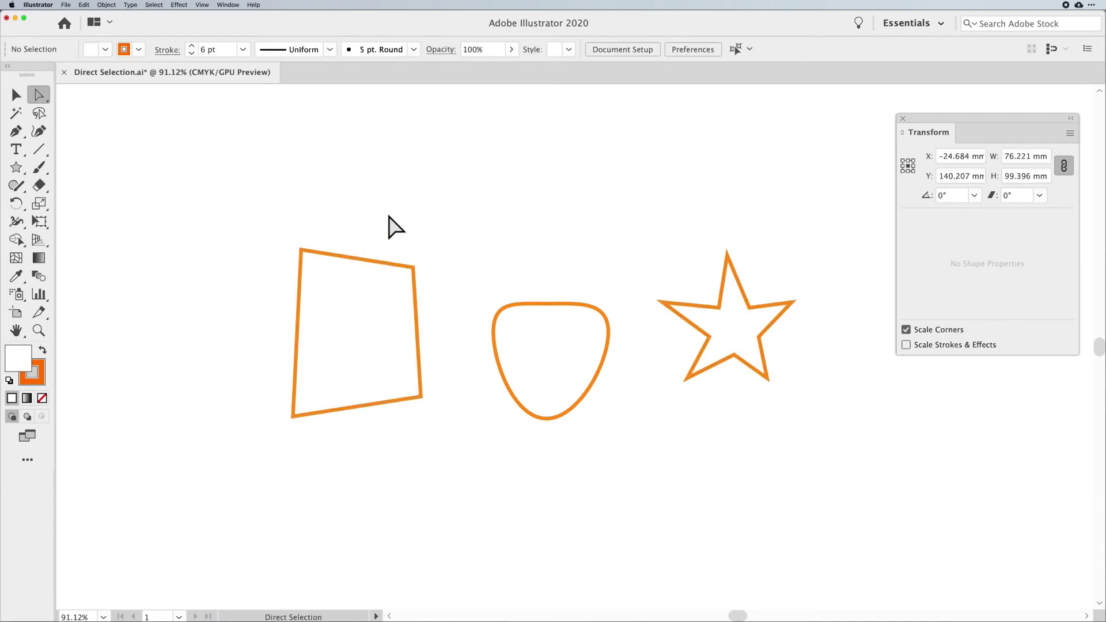
left_click(362, 303)
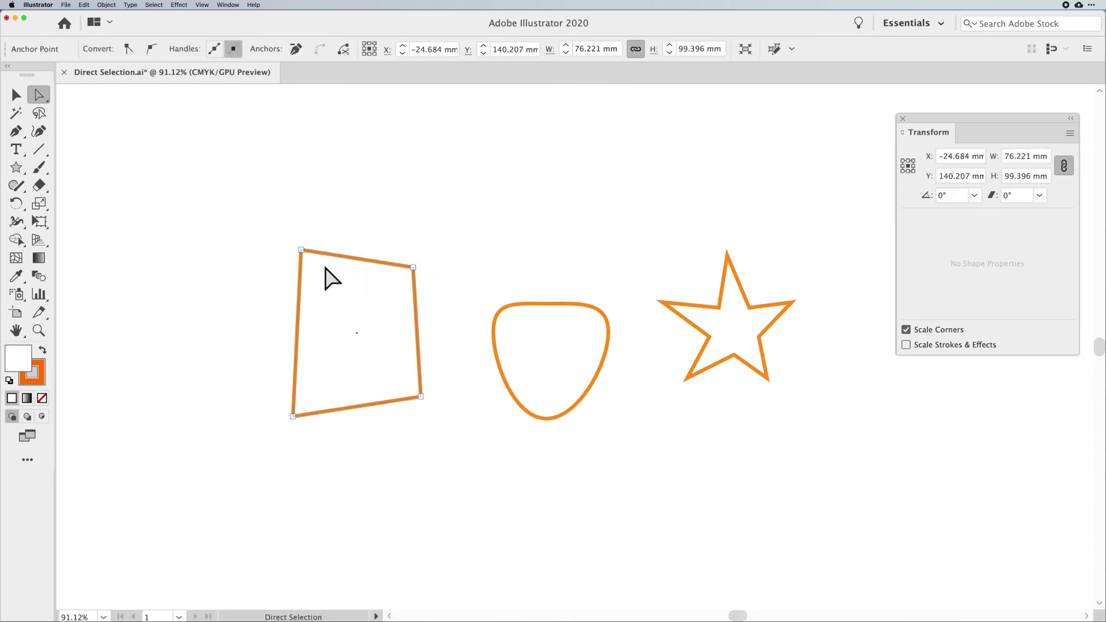
left_click(389, 228)
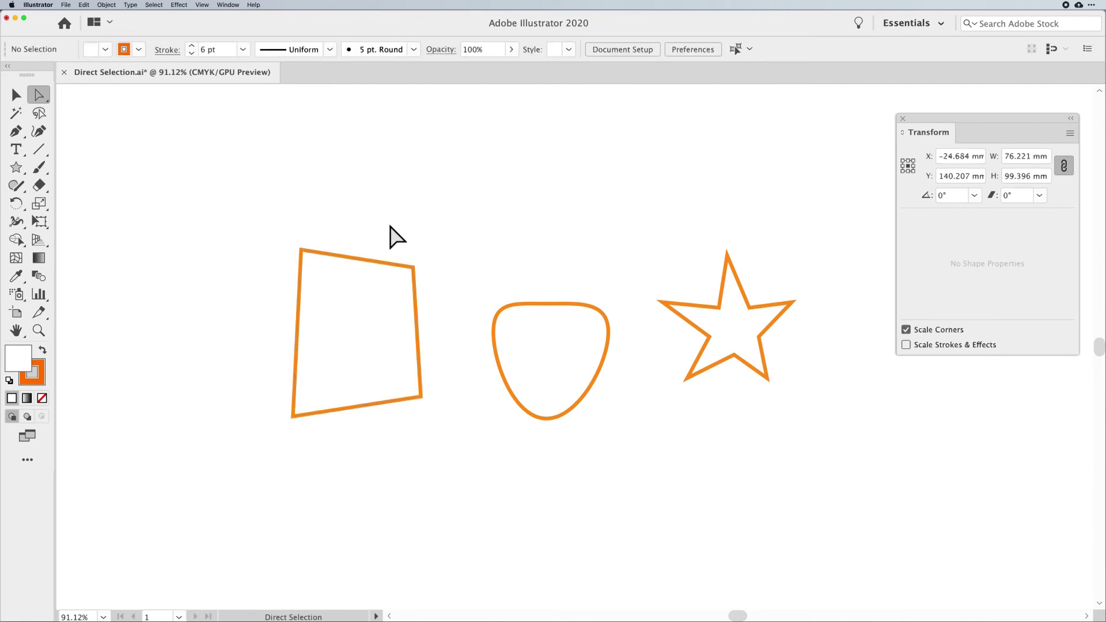
left_click(347, 259)
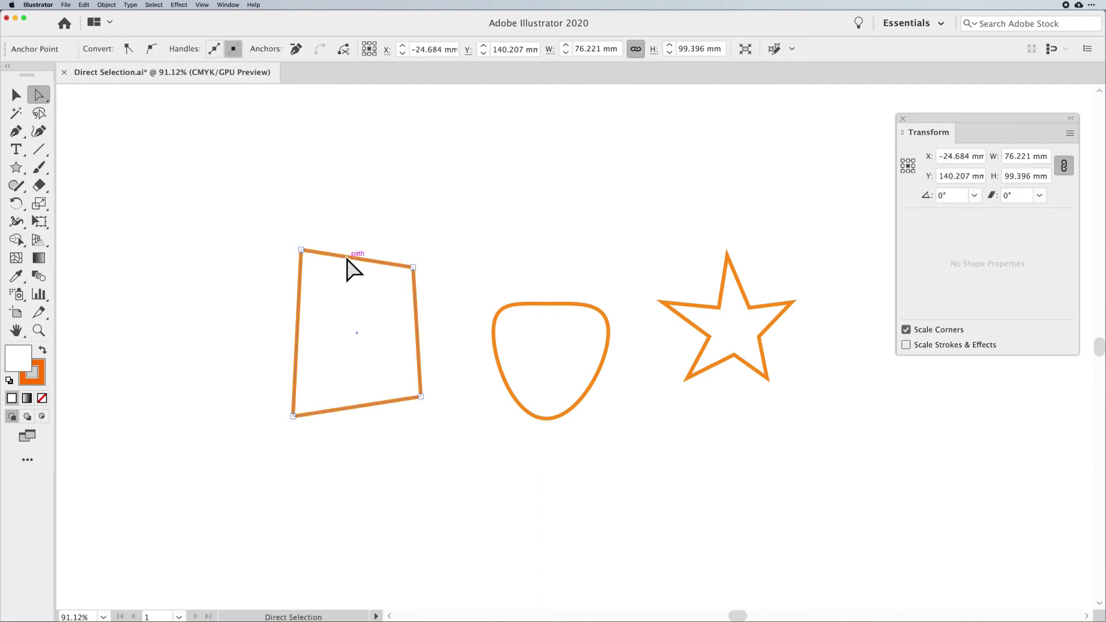
key("Delete")
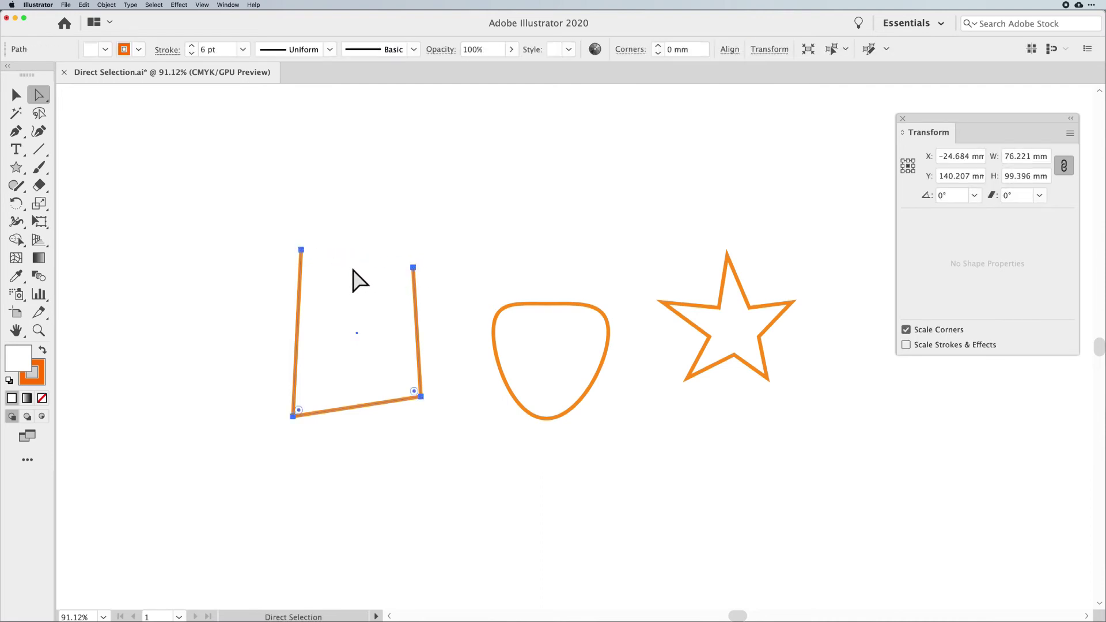
- Select the rounded shape's upper curve segment and top anchor, deselect it, and restore the four-sided shape's upper segment
left_click(555, 304)
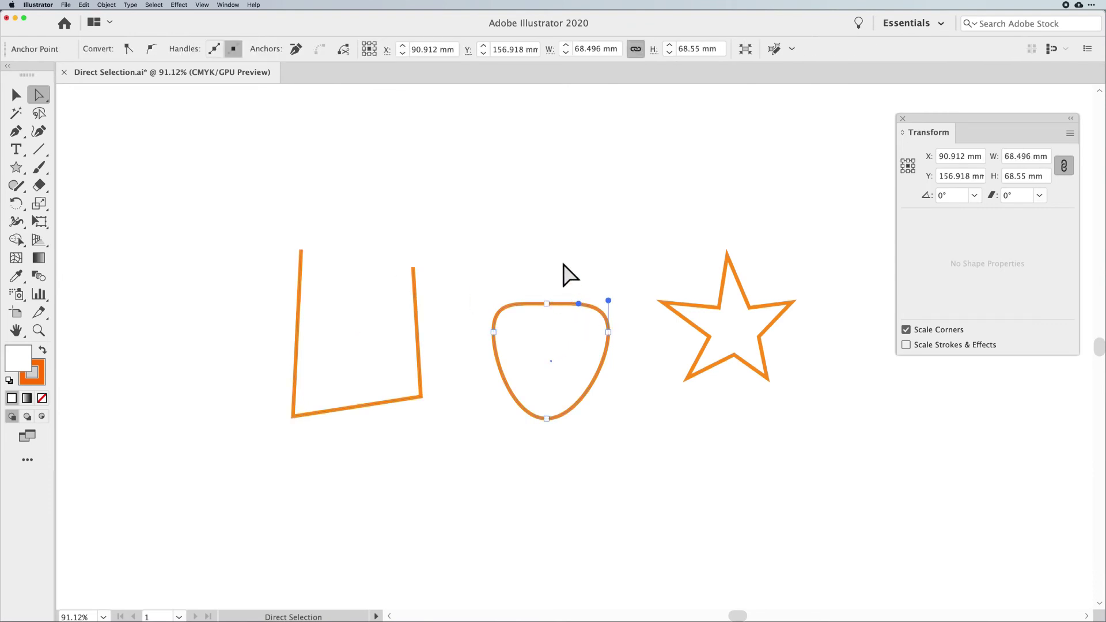
left_click(547, 303)
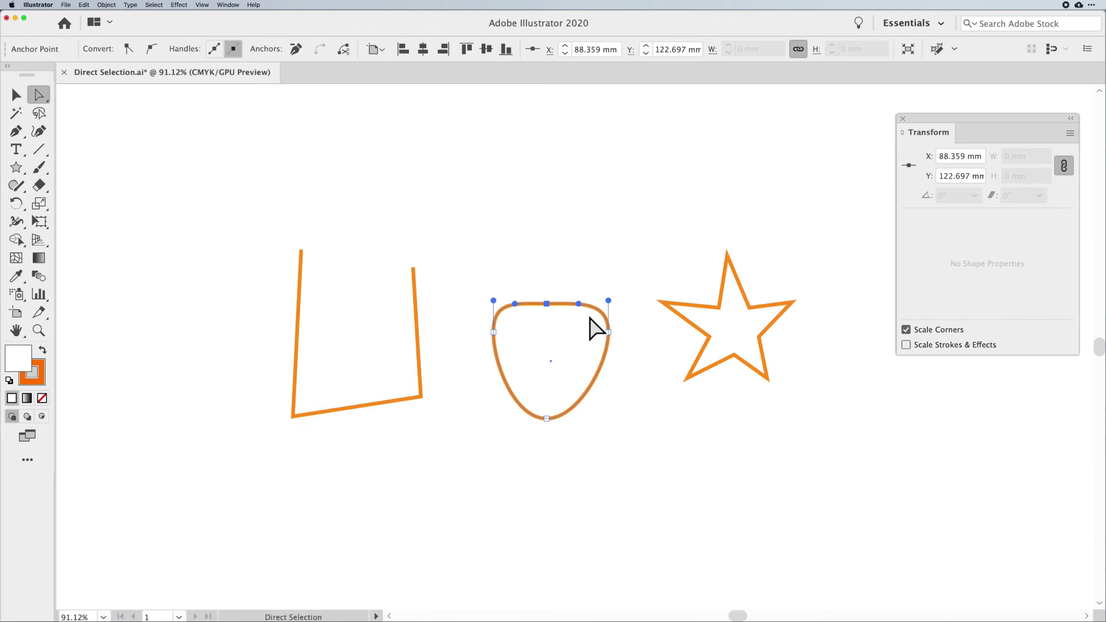
left_click(566, 284)
key("super+j")
- Delete the restored upper segment of the four-sided shape again
left_click(363, 264)
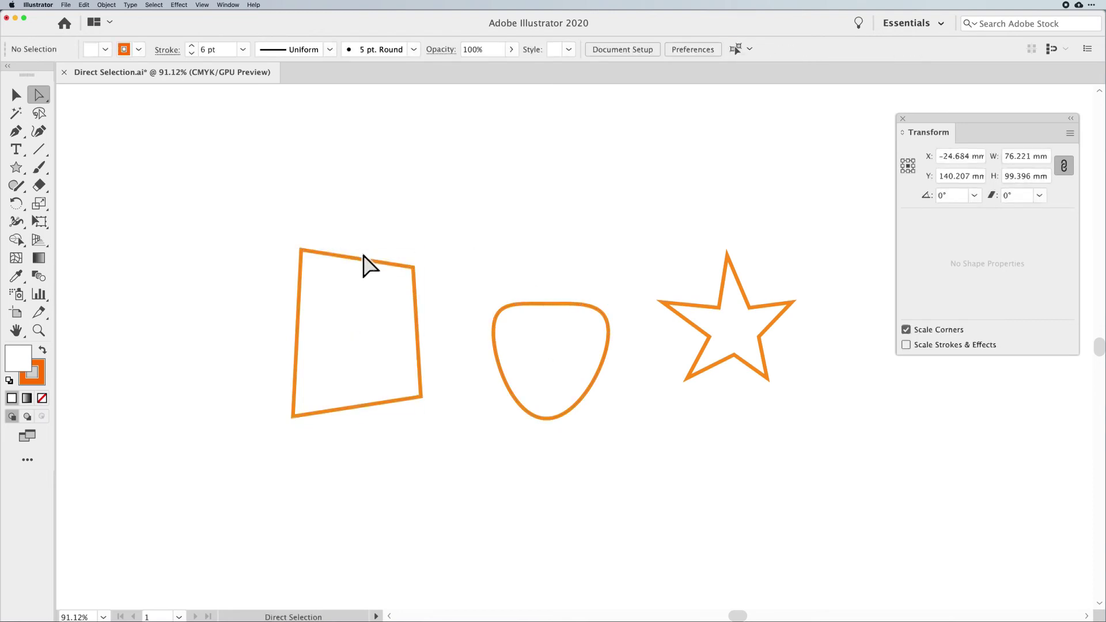
left_click(357, 261)
key("Delete")
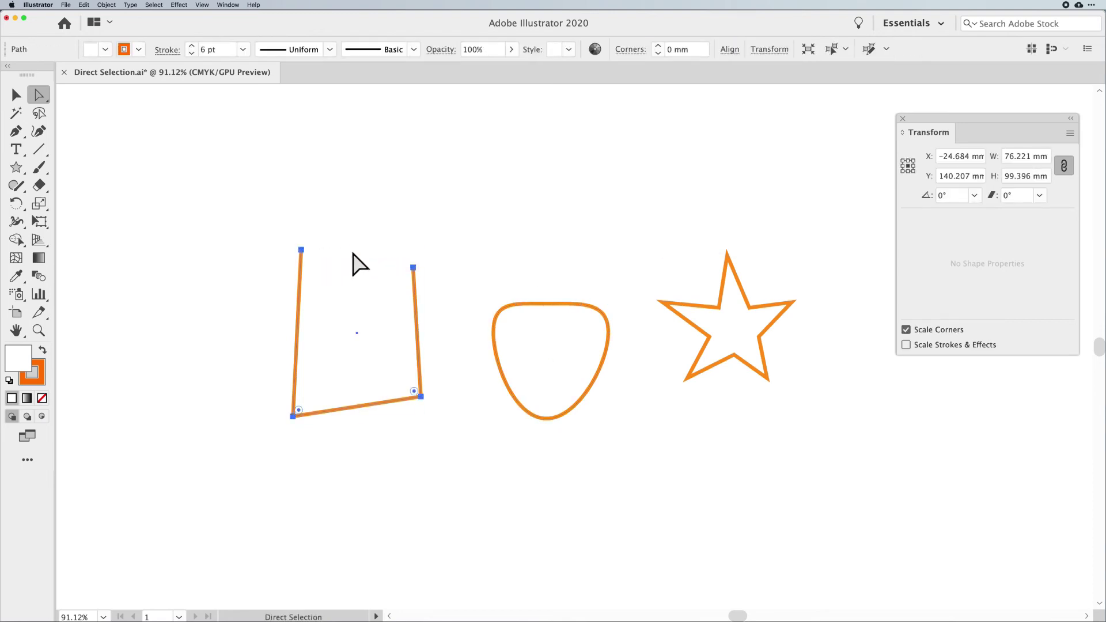
- Restore the four-sided shape's upper segment, try deleting its upper-left anchor point, undo that deletion, and deselect the shape
key("super+z")
left_click(301, 250)
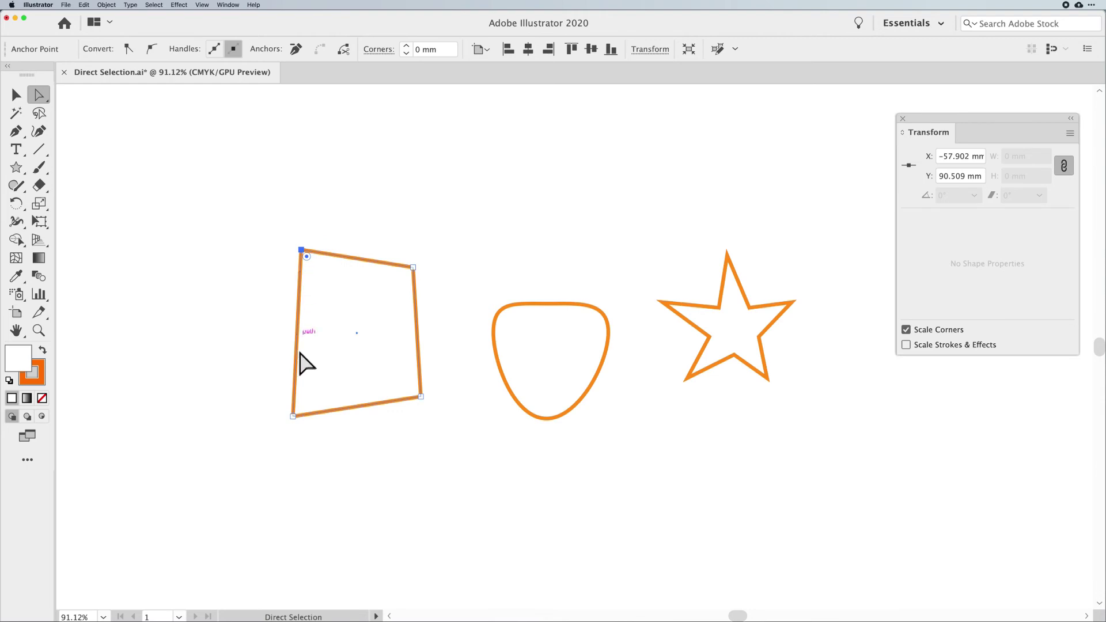
key("Delete")
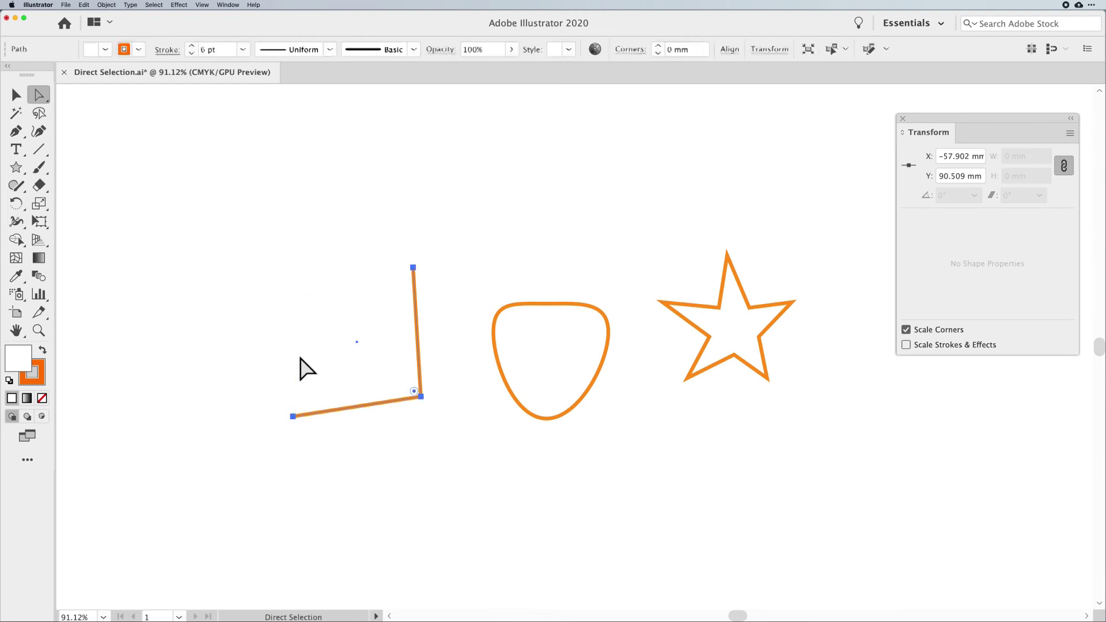
key("super+z")
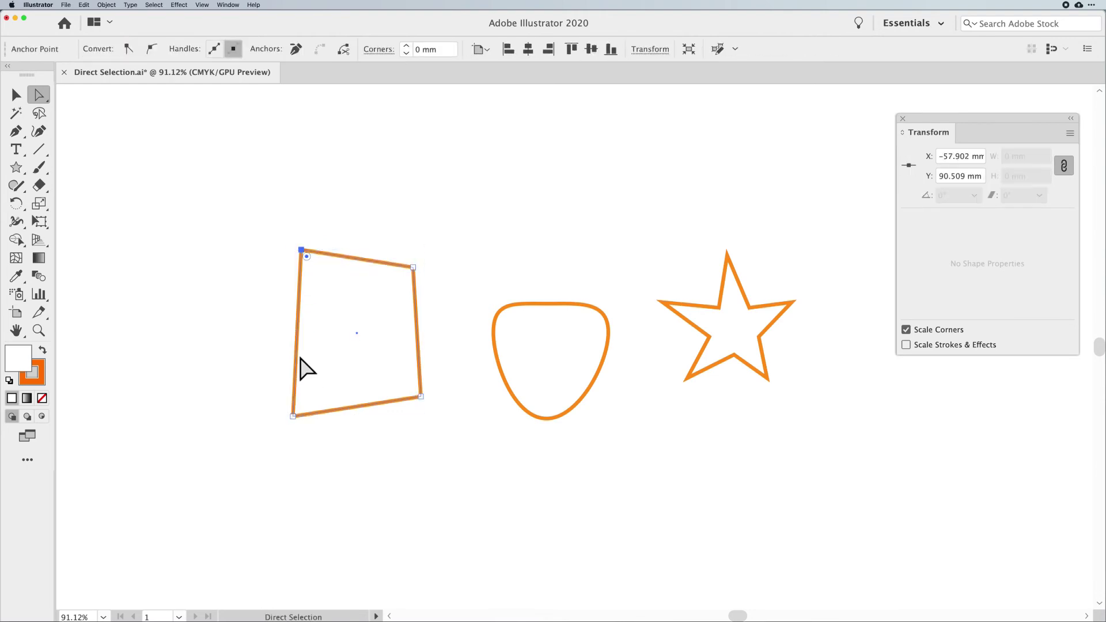
left_click(407, 242)
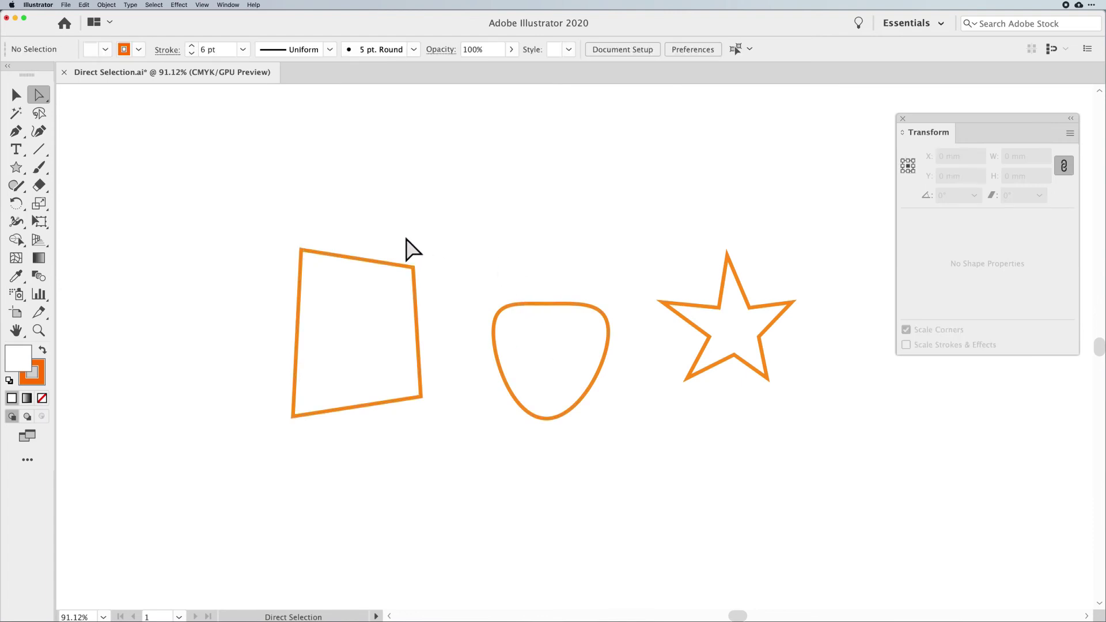
- Delete only the upper segment of the four-sided shape and move its two open endpoints outward
left_click(361, 263)
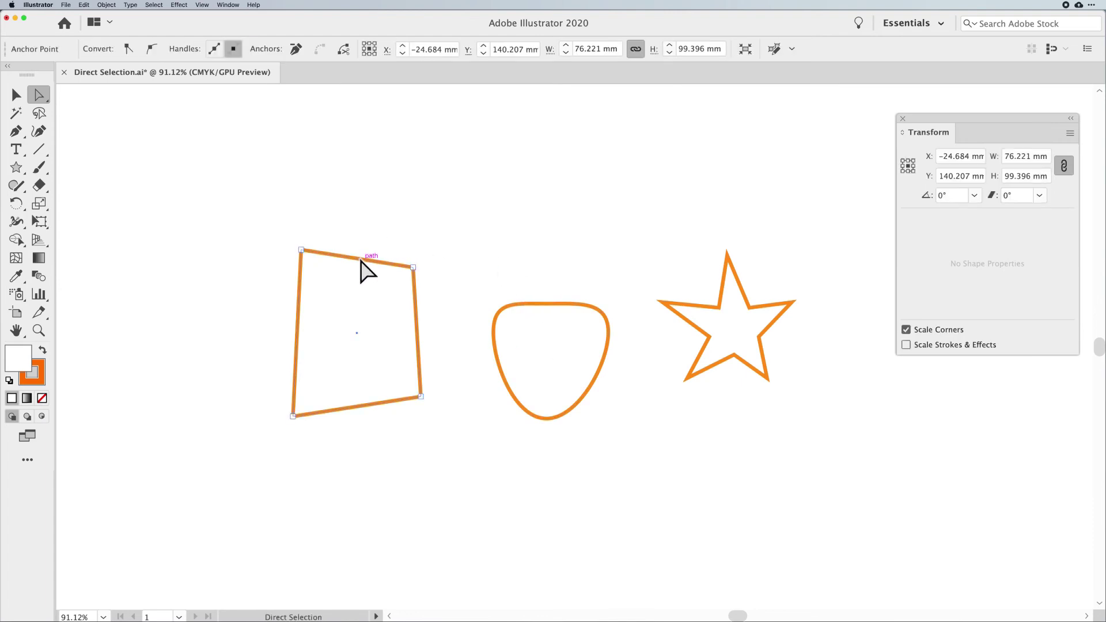
key("Delete")
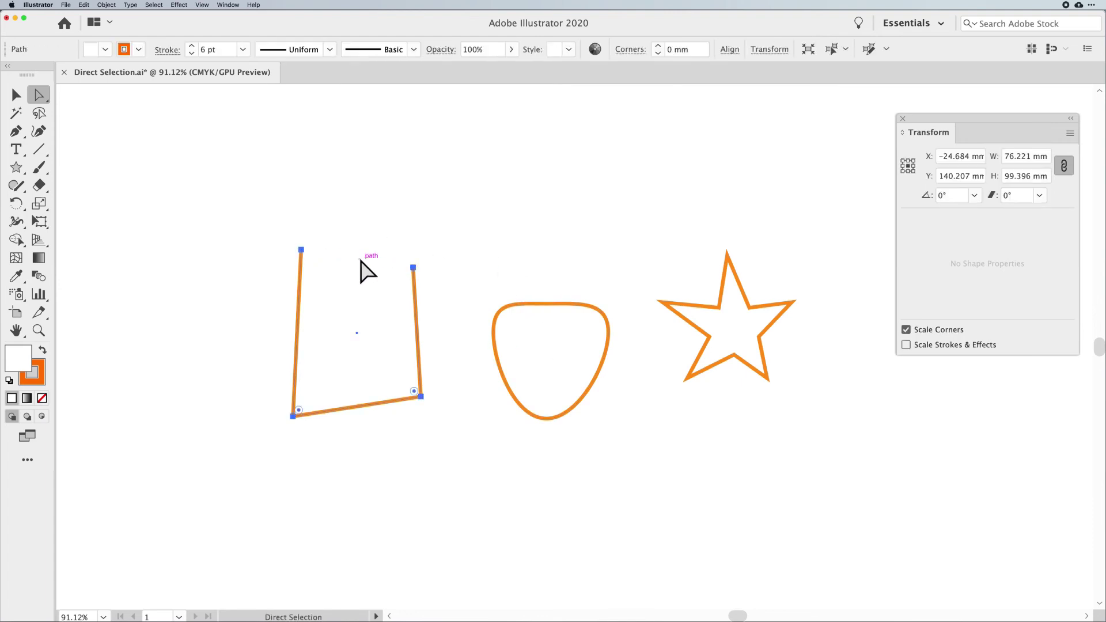
left_click(306, 254)
left_click_drag(301, 250, 266, 250)
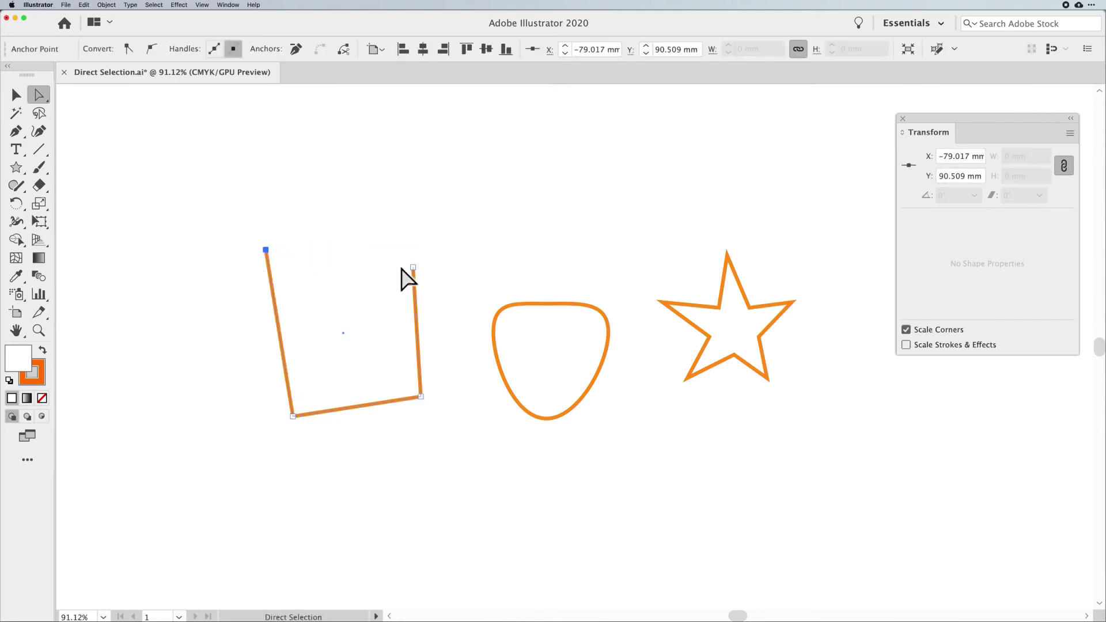
left_click_drag(414, 270, 439, 260)
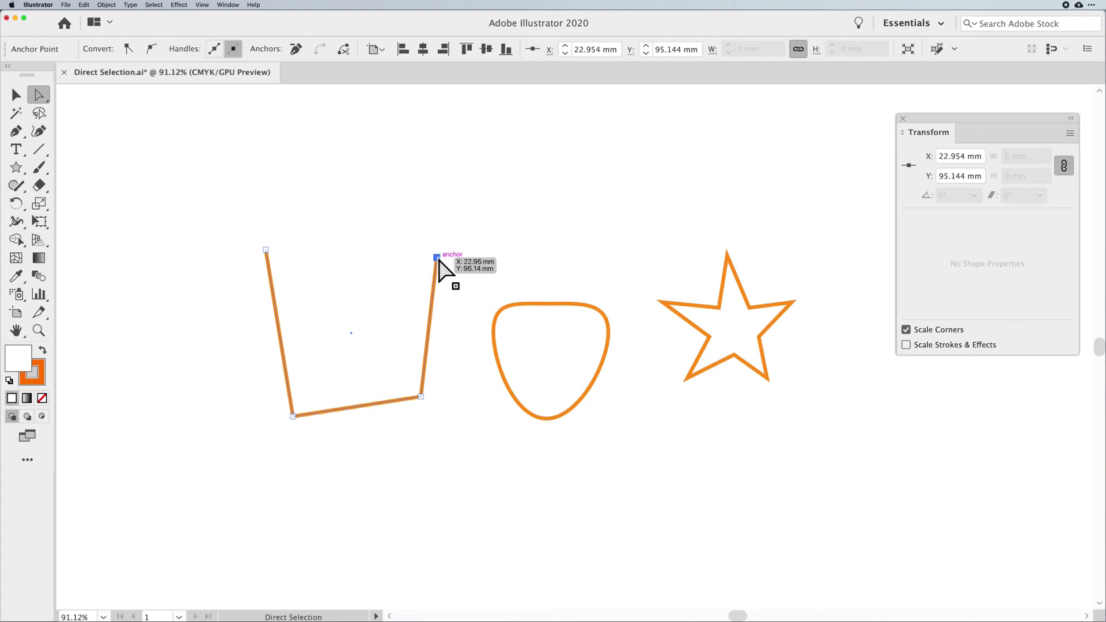
- Open the rounded shape by deleting its upper-right curve segment, and open the star by deleting its top anchor point
left_click(512, 305)
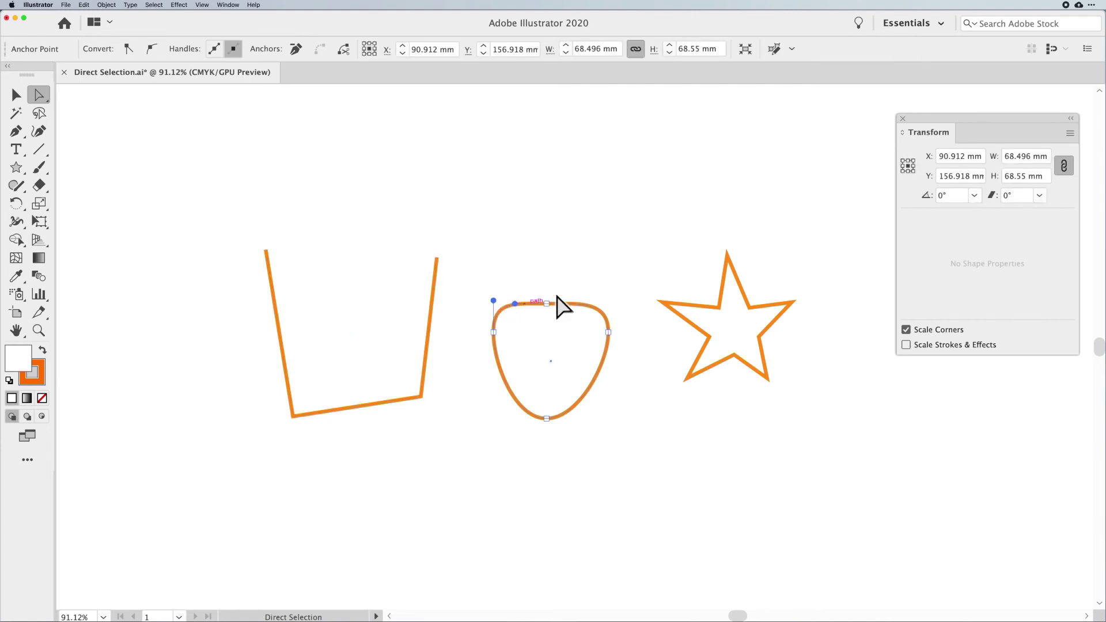
left_click(600, 269)
left_click(605, 317)
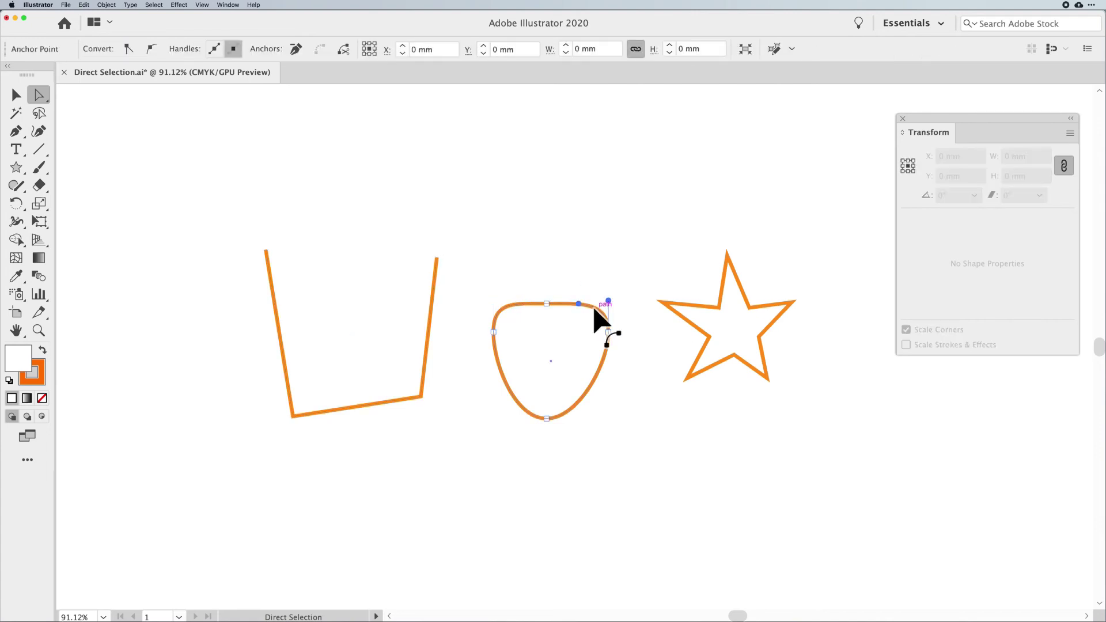
key("BackSpace")
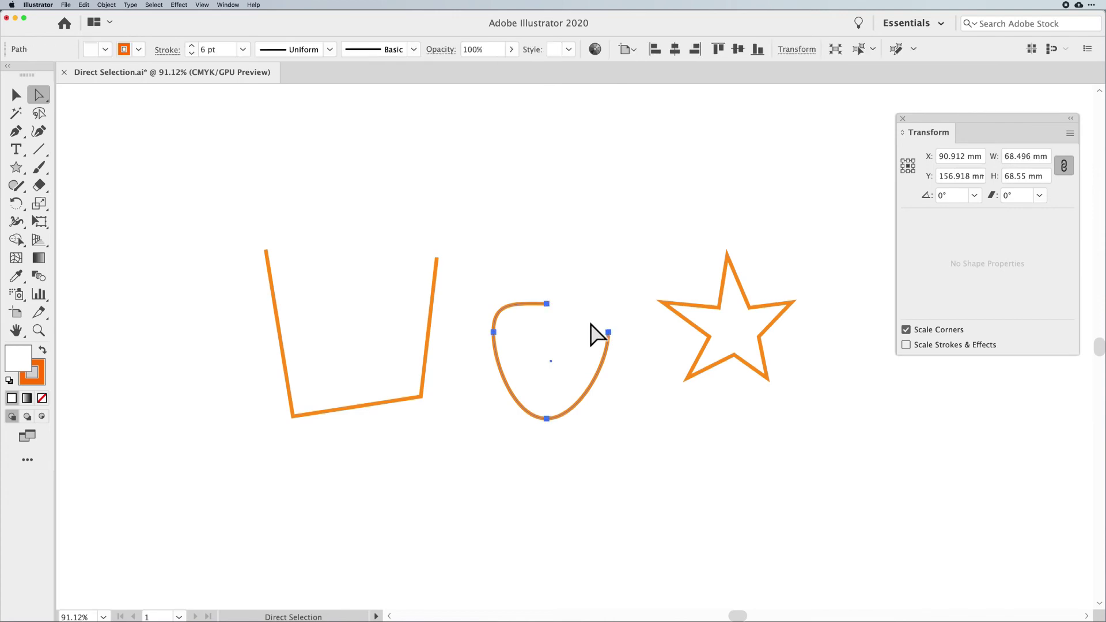
left_click(726, 255)
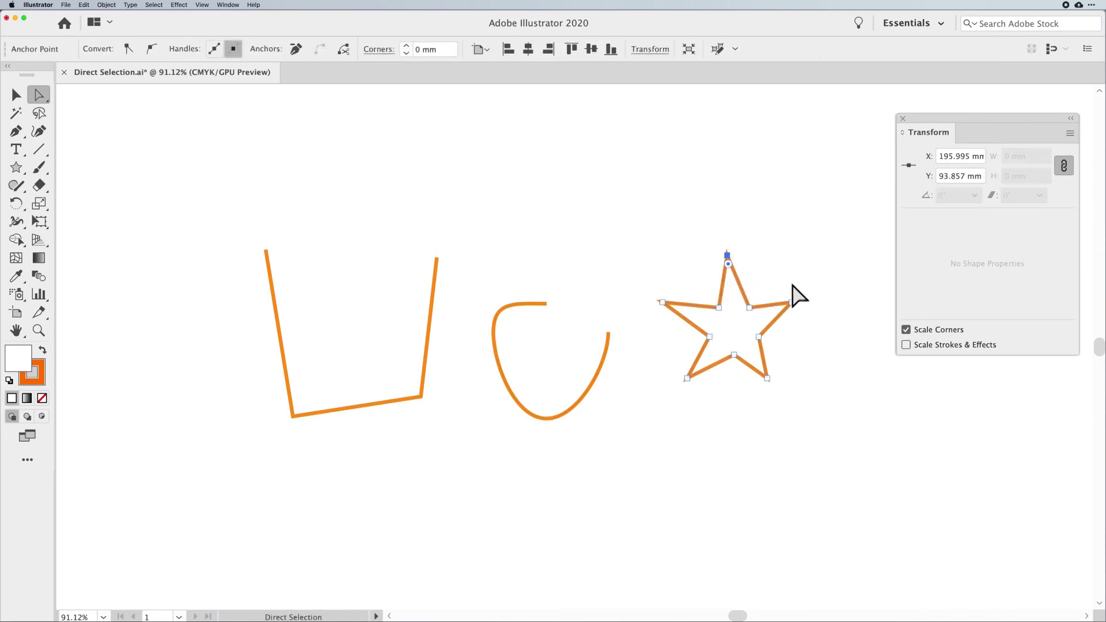
key("BackSpace")
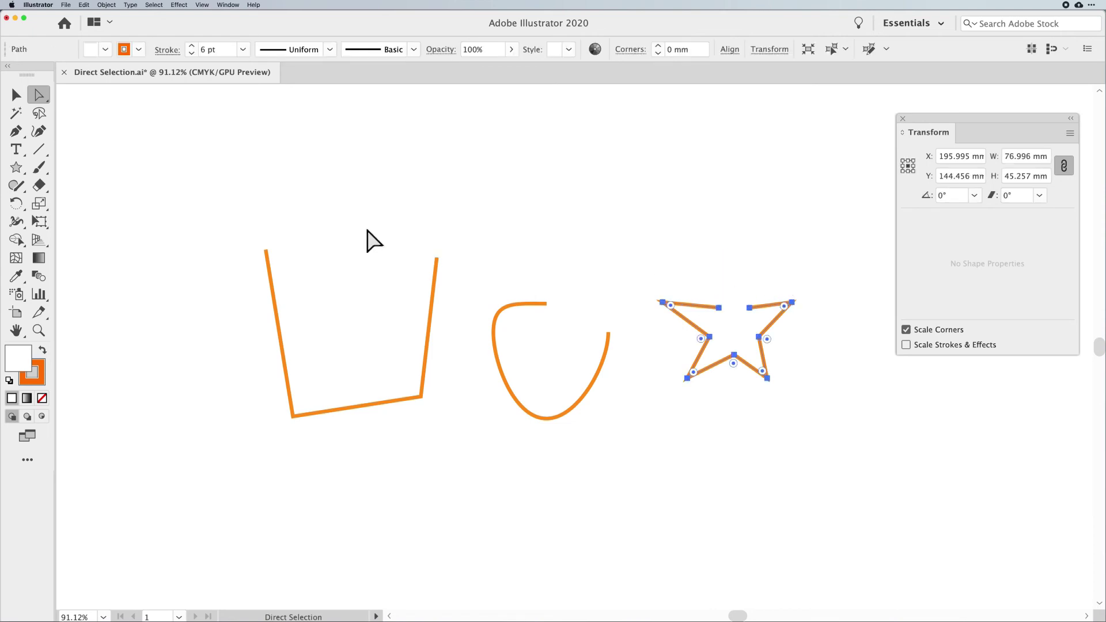
- Select the whole open four-sided path, close it with Join, and deselect it
left_click(15, 96)
left_click(434, 318)
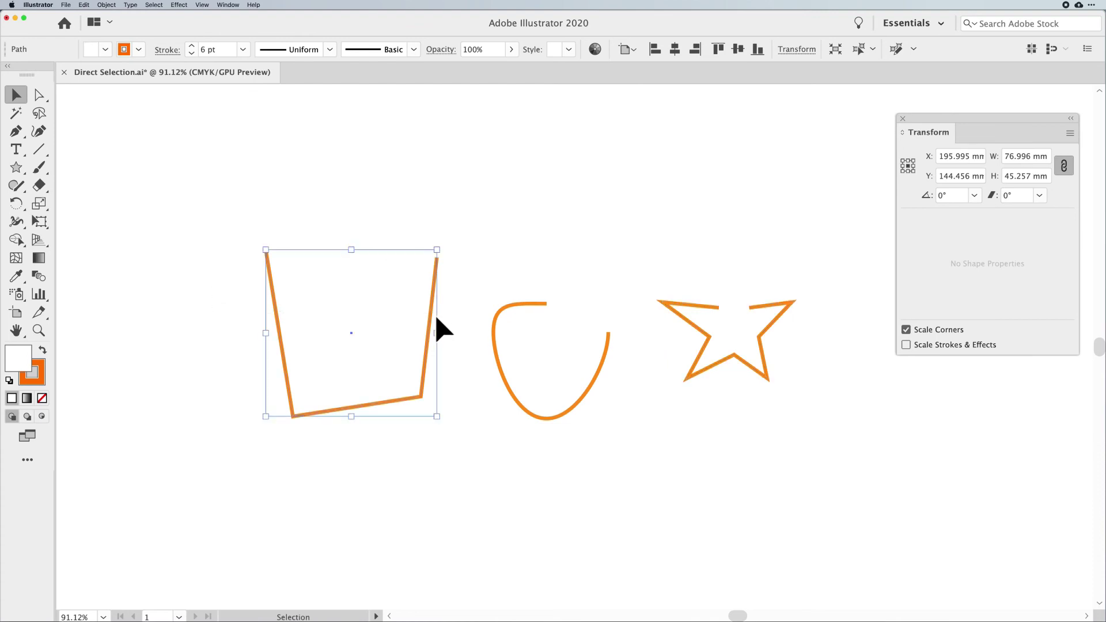
left_click(453, 298)
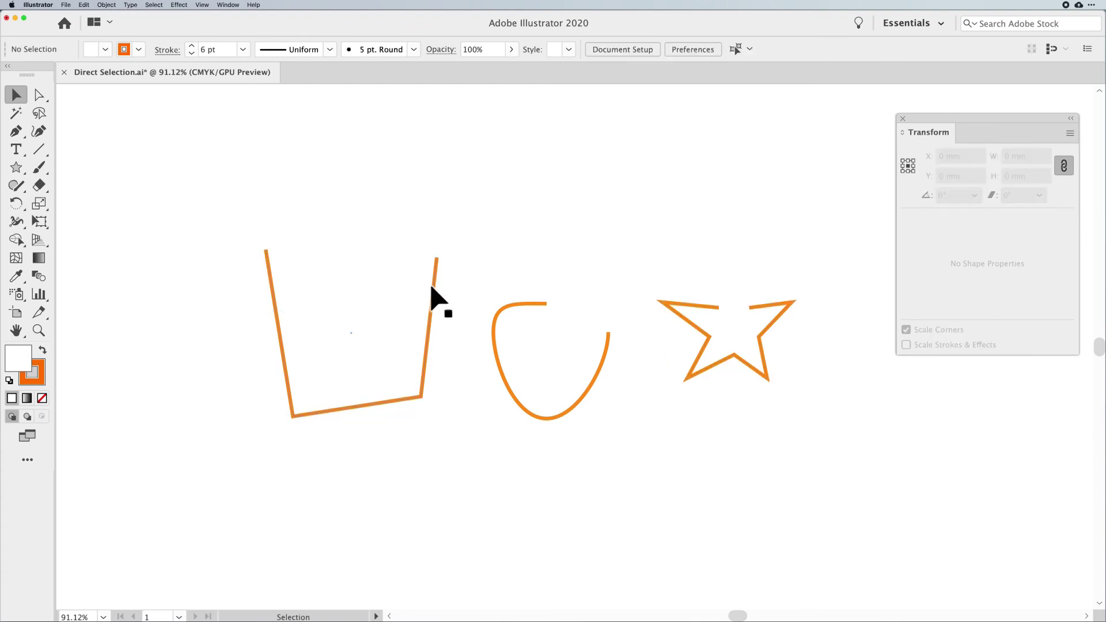
left_click(434, 288)
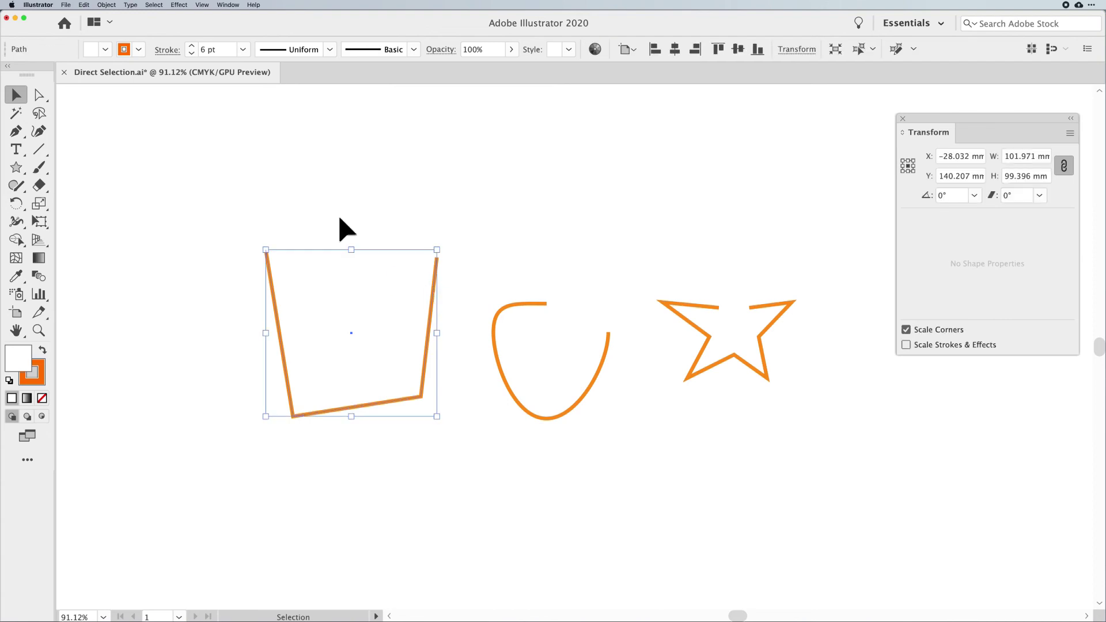
left_click(107, 5)
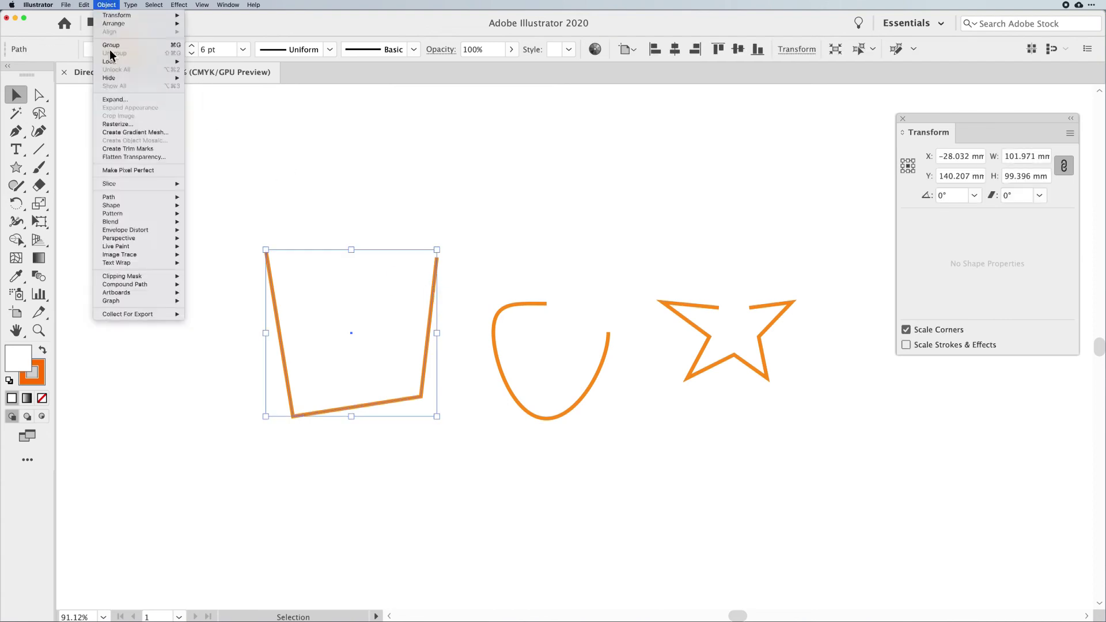
mouse_move(120, 198)
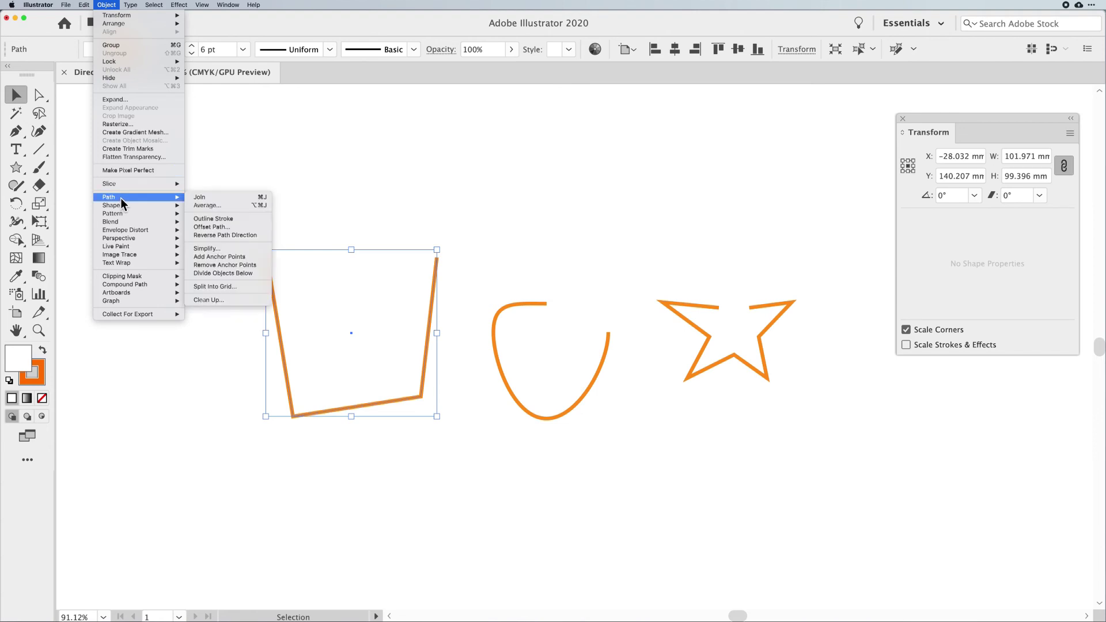
left_click(201, 198)
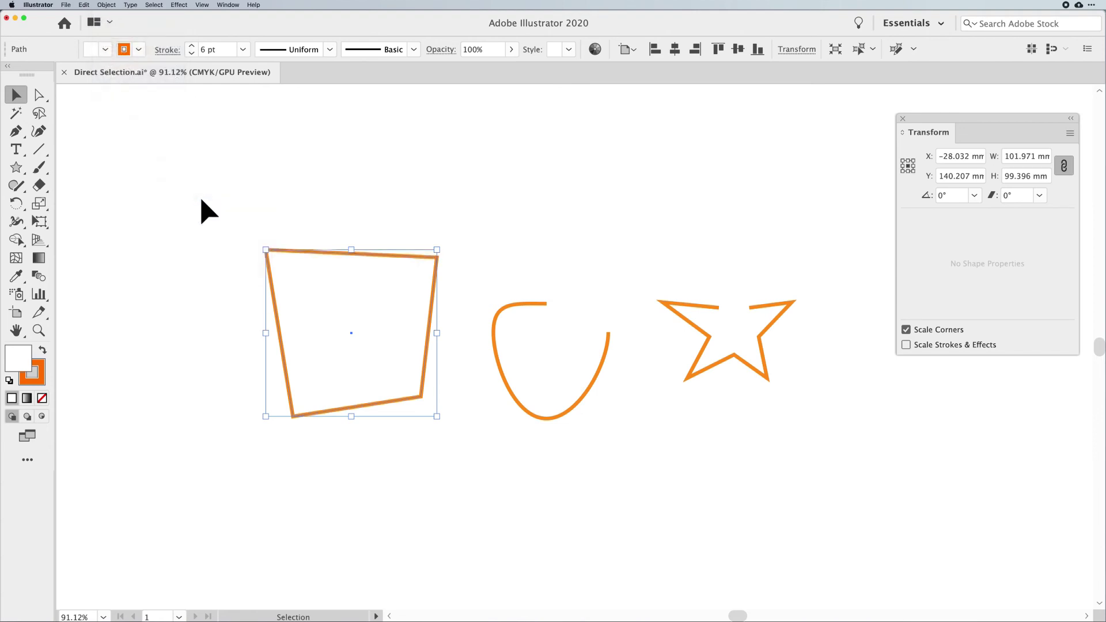
left_click(260, 195)
- Select the rounded shape's two open endpoints with Direct Selection, join them with a straight segment, and deselect the shape
left_click(41, 95)
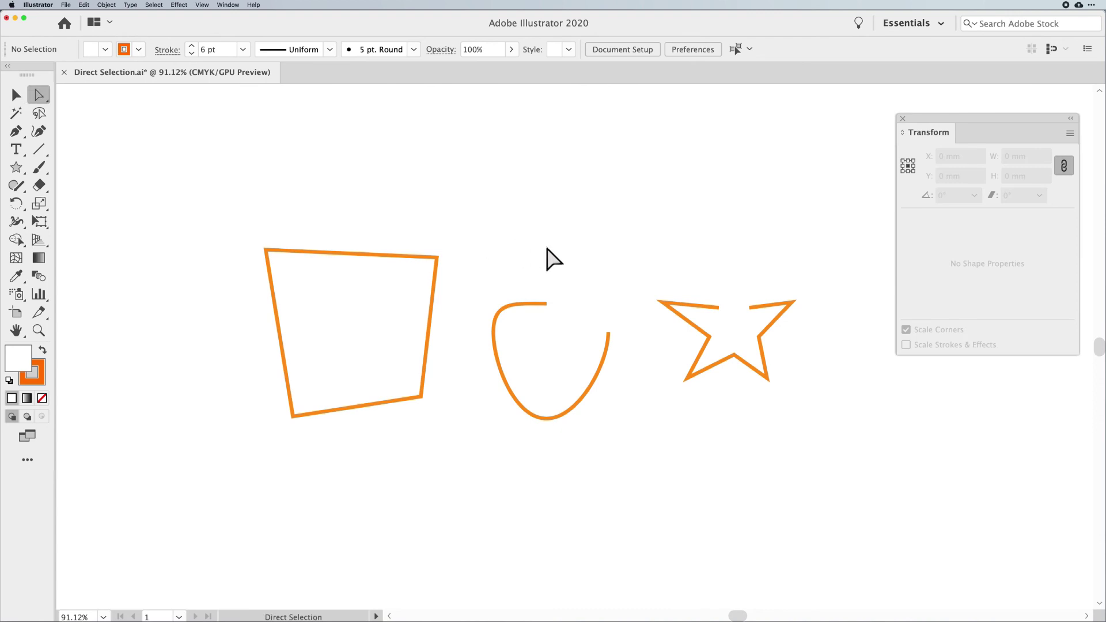
left_click(548, 304)
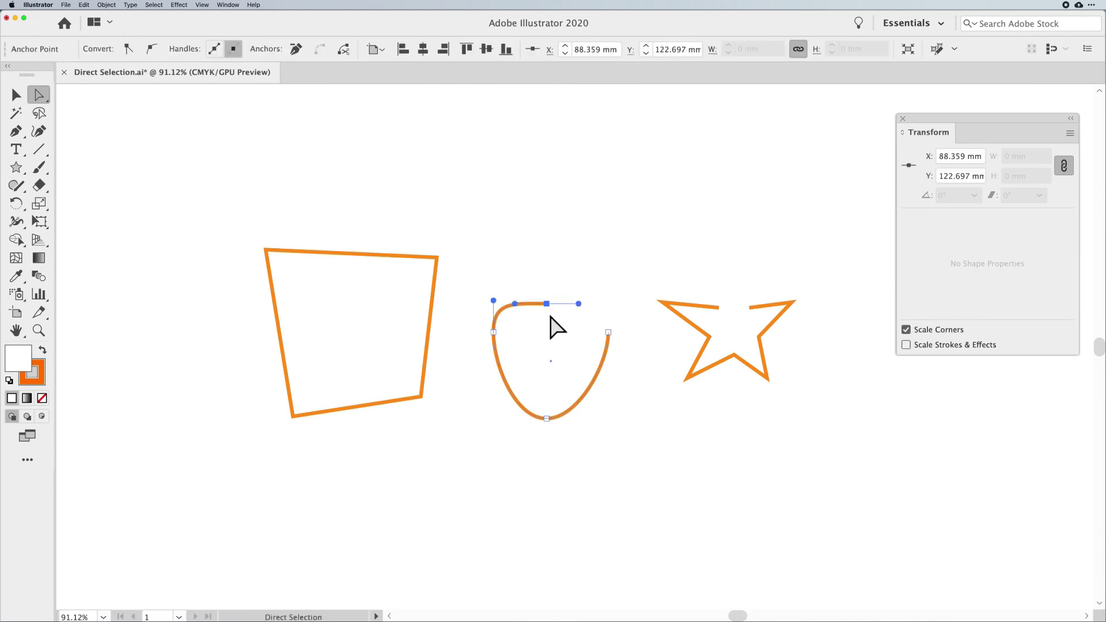
key("super")
left_click(608, 332, "shift")
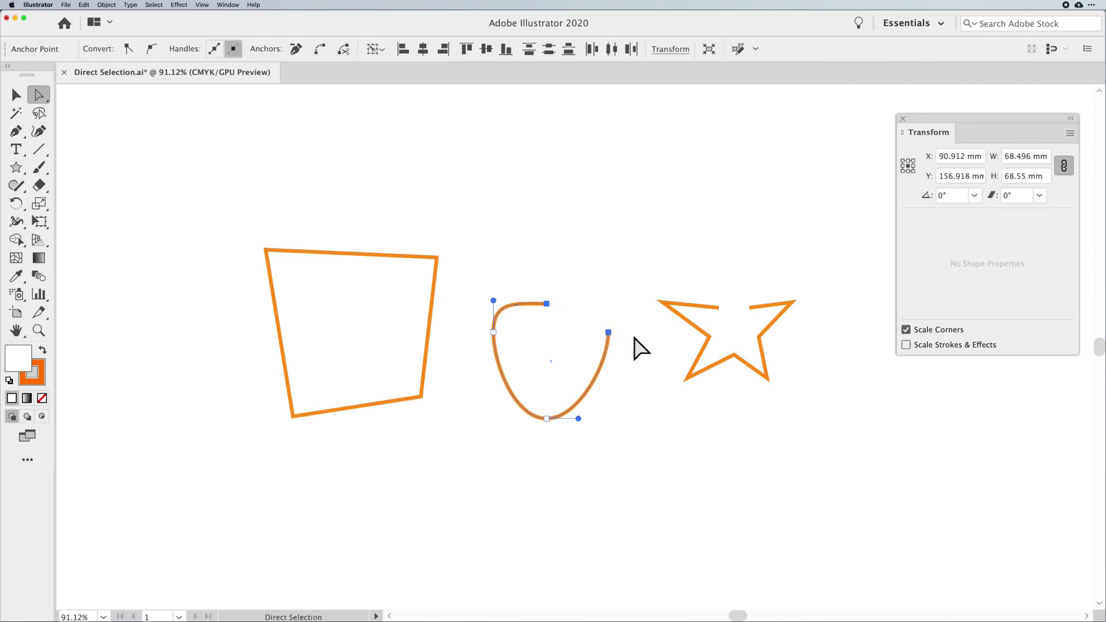
key("super")
key("super+j")
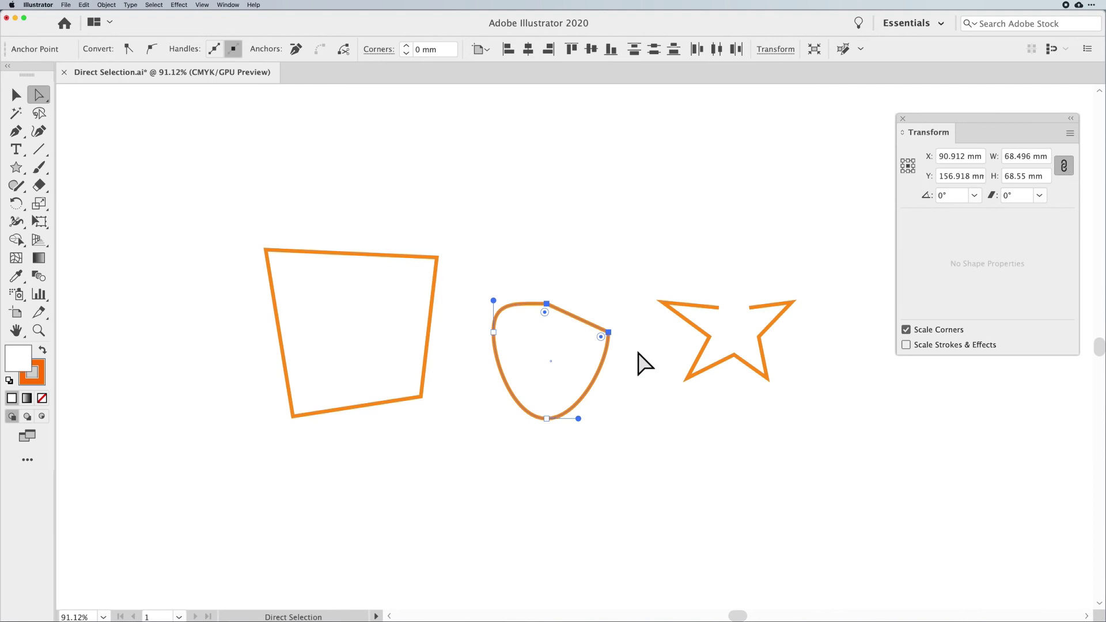
left_click(577, 243)
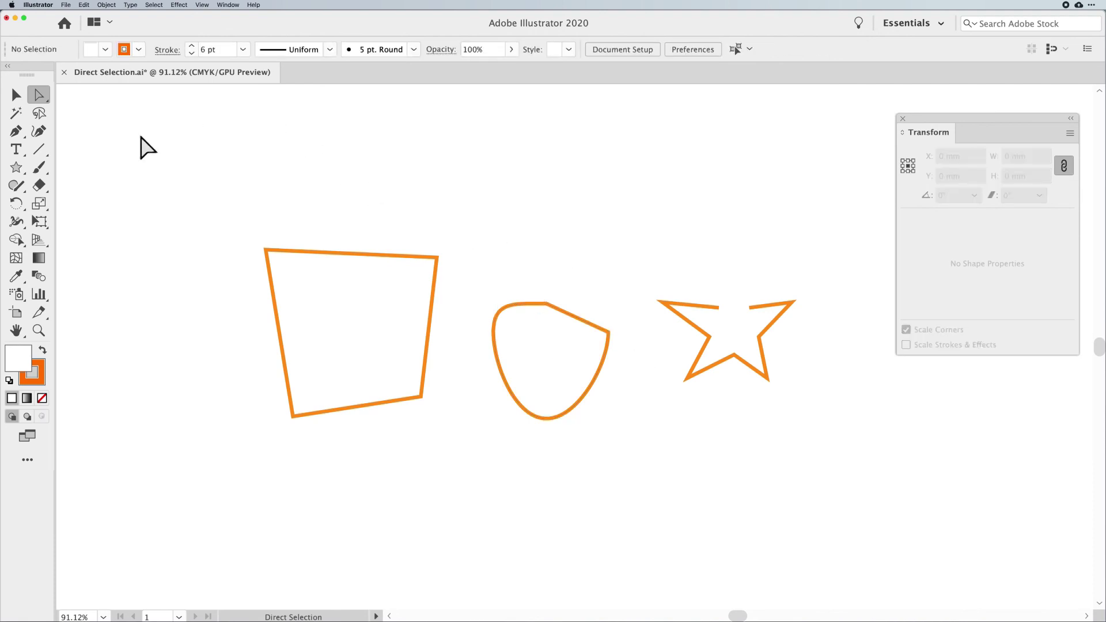
- Draw a rectangle about 51 by 37 mm above the shapes and place a copy close to its right side
left_click_drag(23, 174, 86, 168)
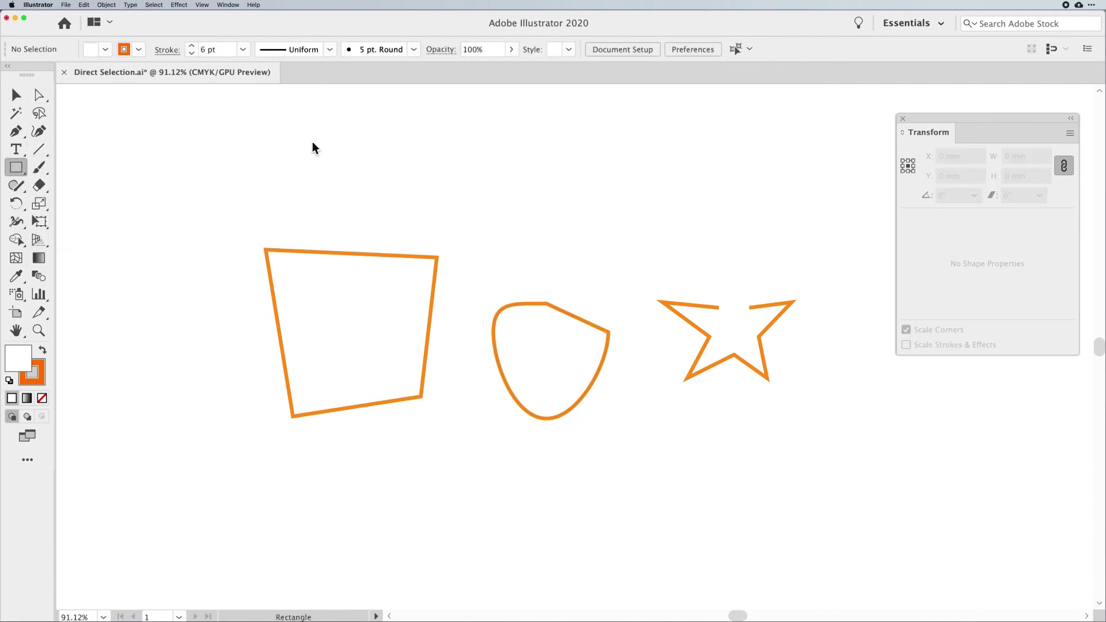
left_click_drag(399, 136, 577, 168)
key("v")
left_click(556, 222)
key("a")
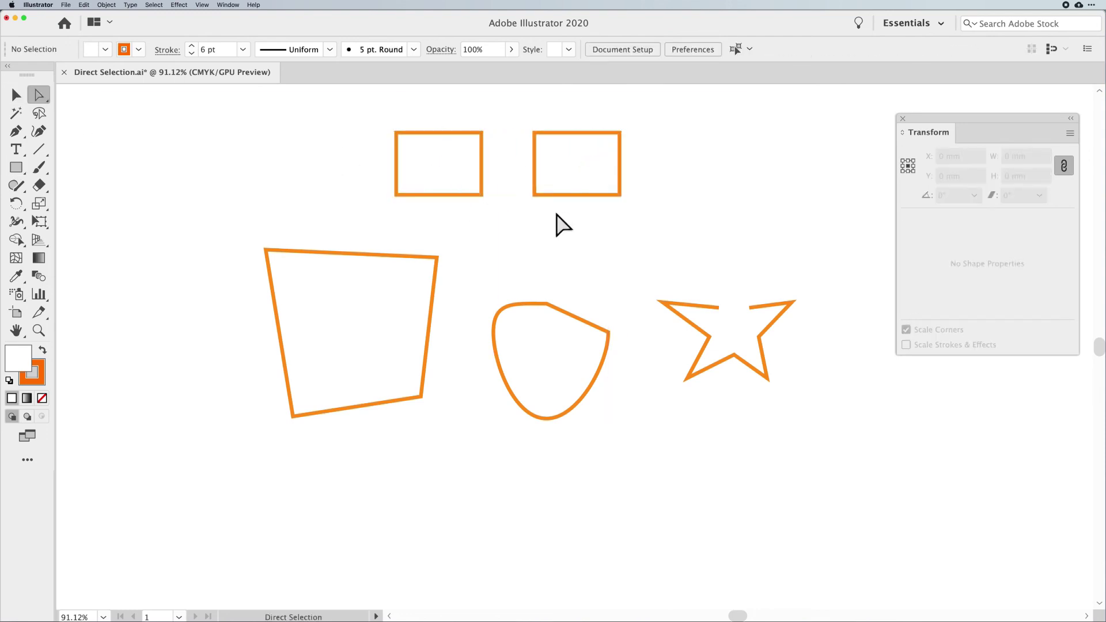
mouse_move(561, 153)
left_mouse_down()
mouse_move(500, 163)
mouse_move(559, 158)
left_mouse_up()
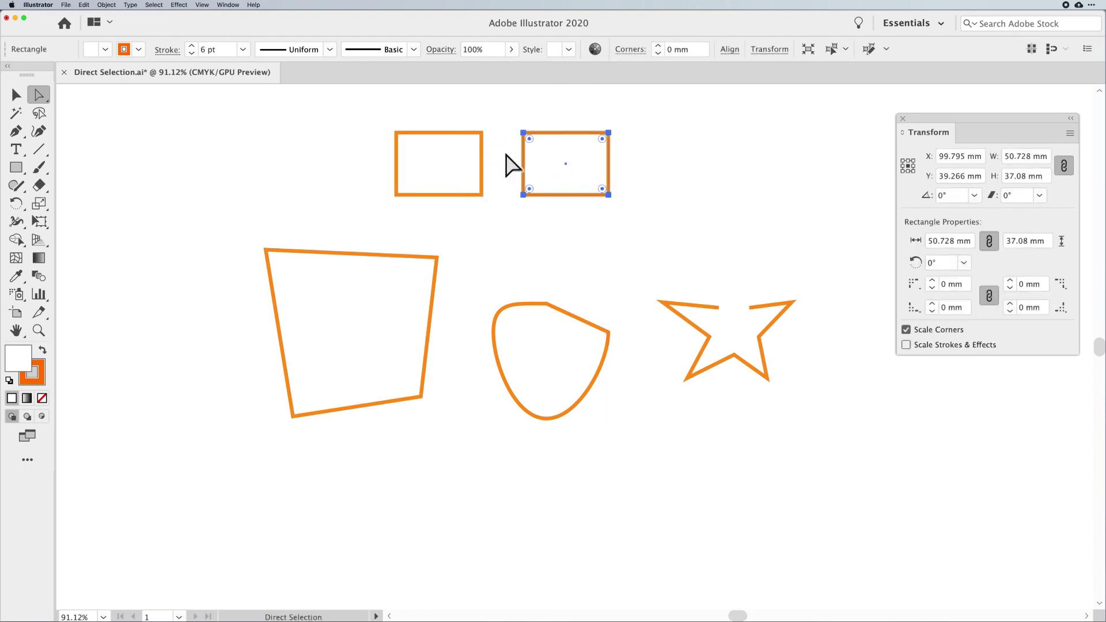
- Delete the facing inner sides of the two rectangles to leave two open paths, and deselect them
left_click(545, 170)
key("Delete")
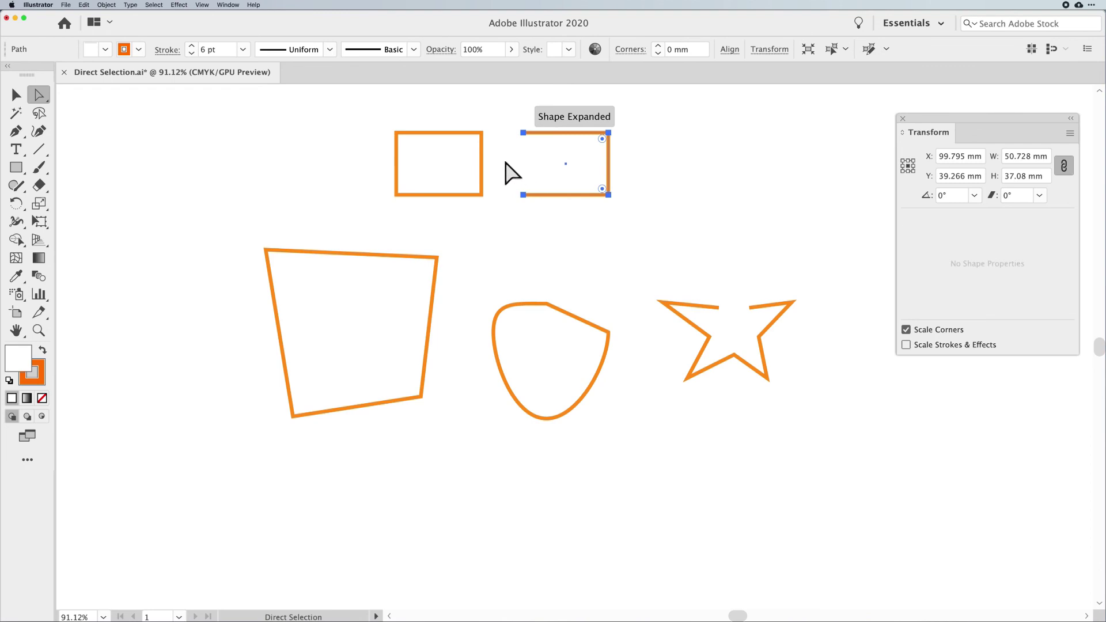
left_click(464, 167)
left_click(480, 172)
key("Delete")
left_click(495, 180)
- Try joining both open rectangle paths into one closed rectangle, undo the joins, and deselect the paths
left_click(16, 95)
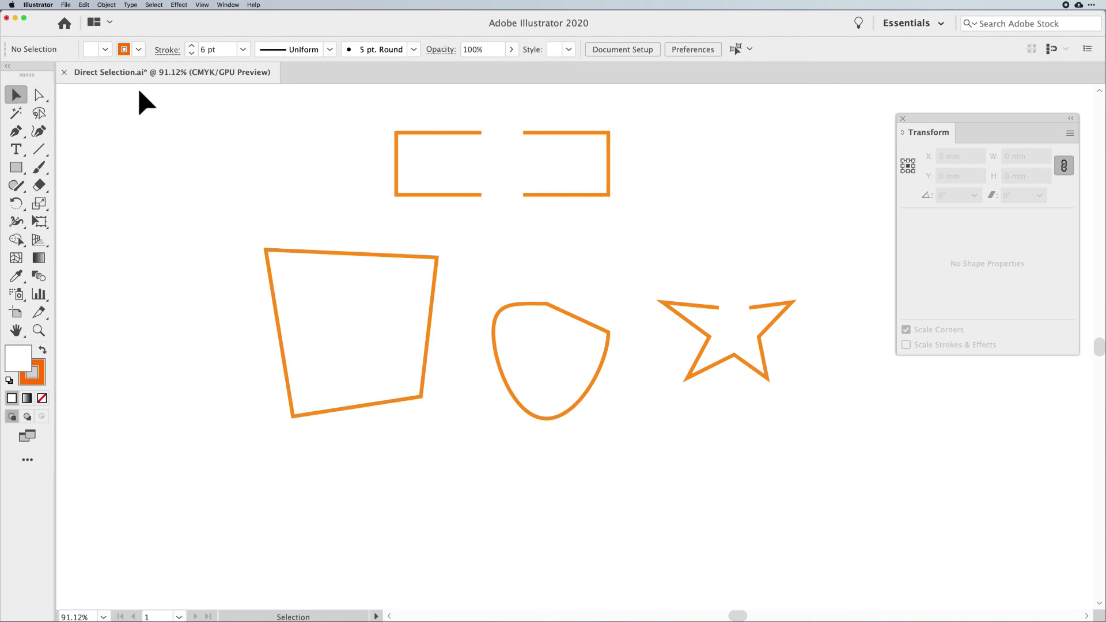
left_click_drag(348, 110, 657, 220)
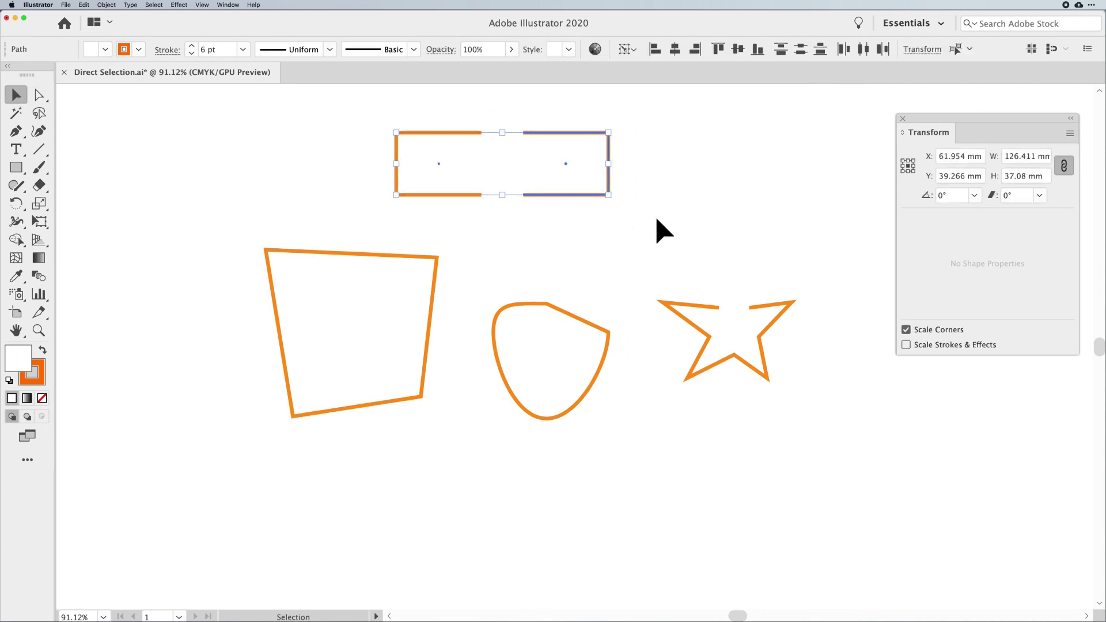
key("a")
key("ctrl+j")
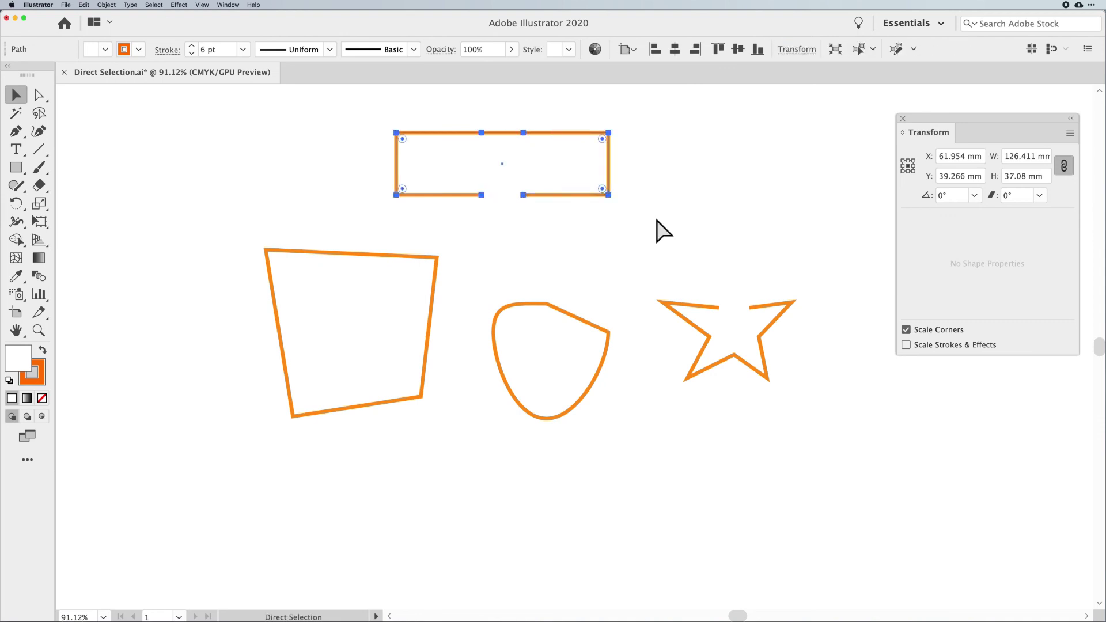
key("v")
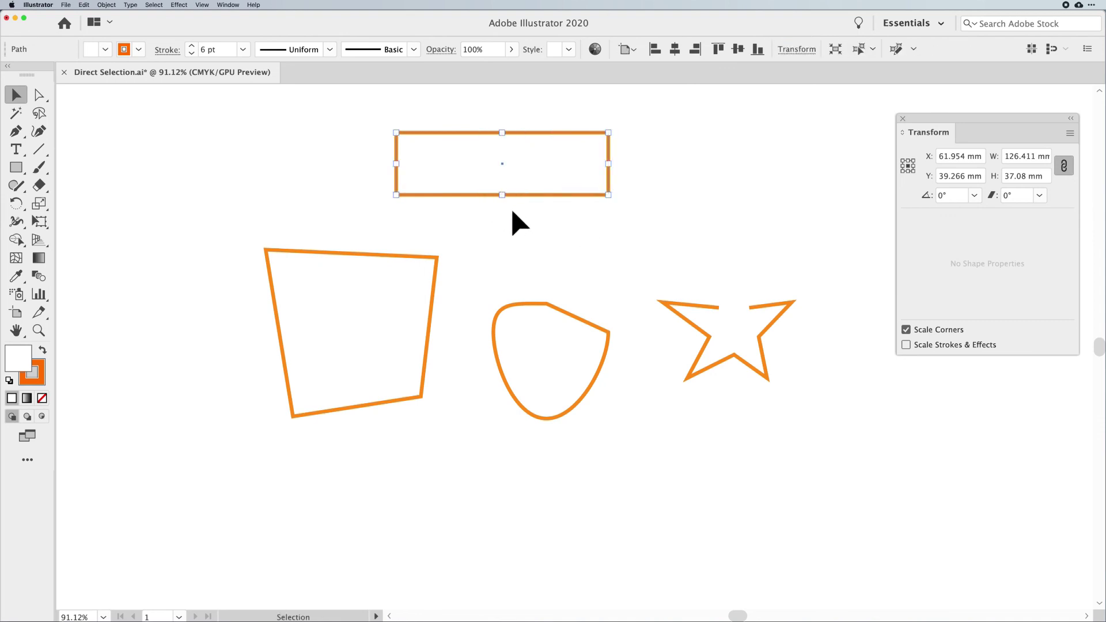
key("ctrl+z")
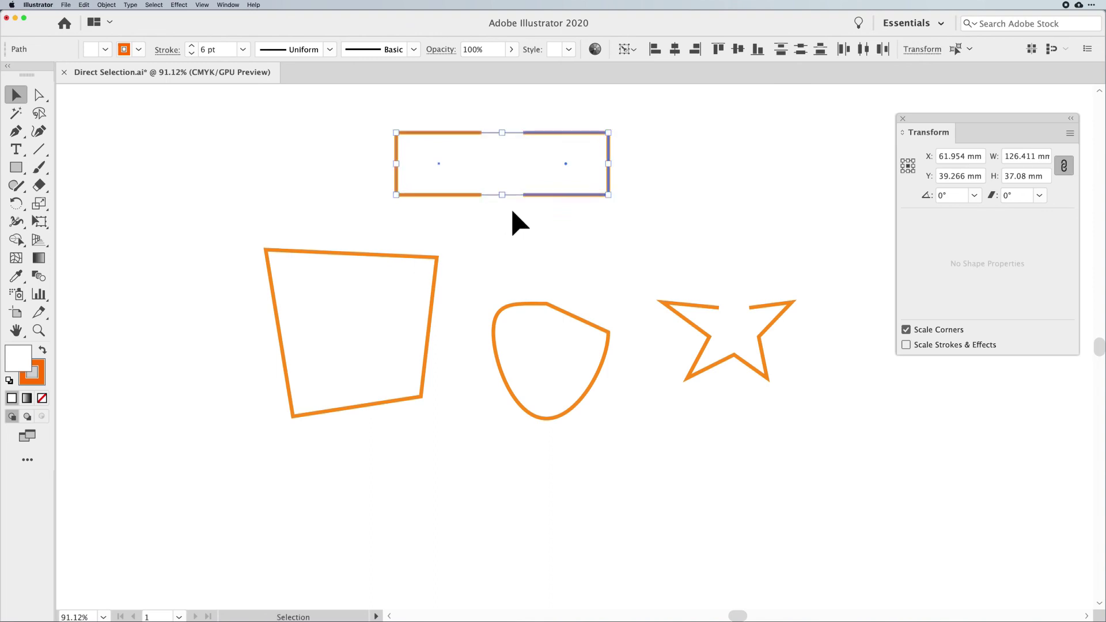
left_click(519, 222)
- Join the left open rectangle's upper endpoint to the right one's lower endpoint with a diagonal segment, using Direct Selection
left_click(39, 95)
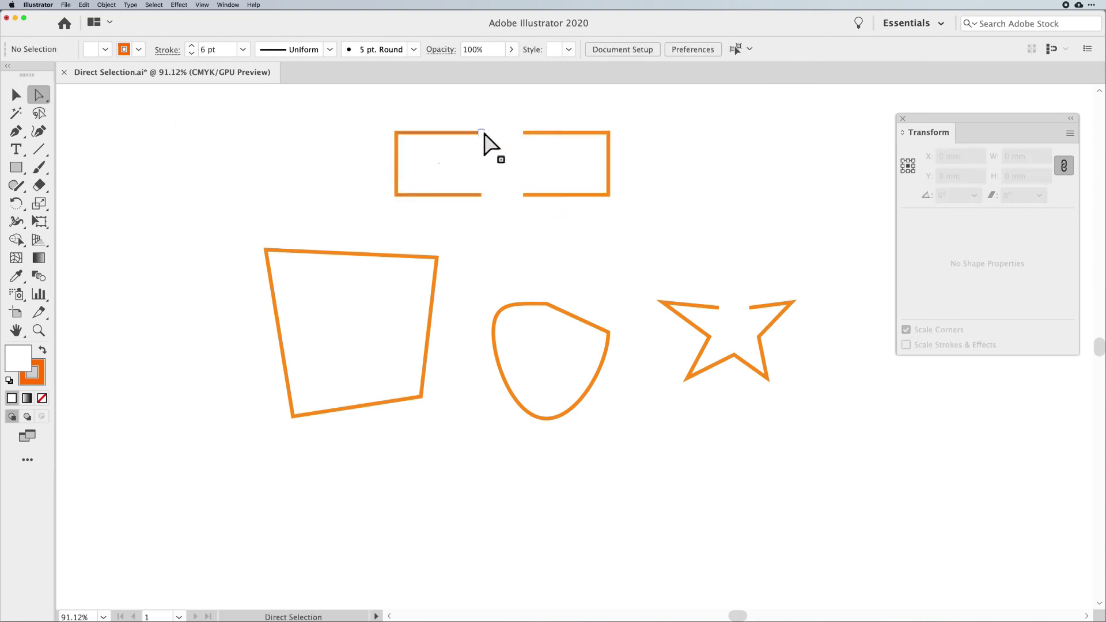
left_click(481, 132)
left_click(523, 195)
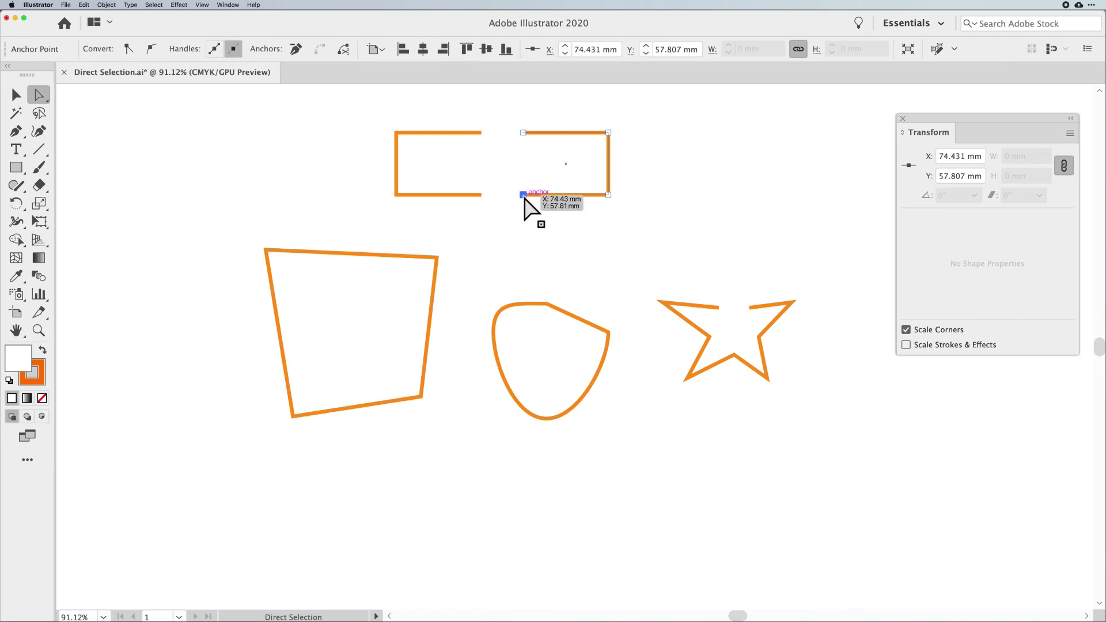
left_click(482, 134, "shift")
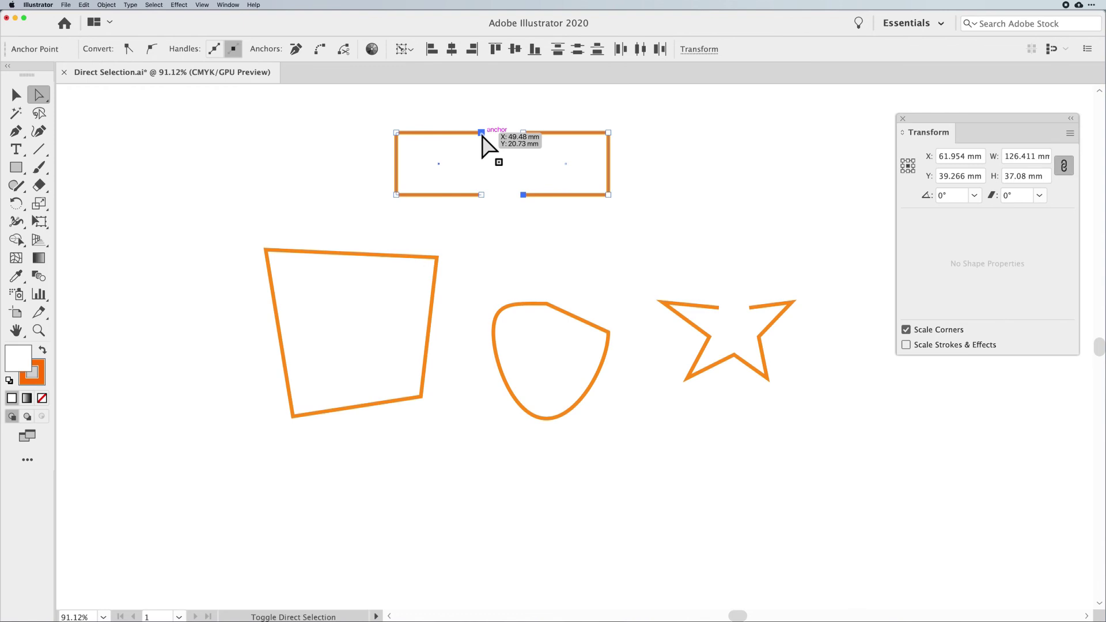
left_click(523, 194, "shift")
key("super+j")
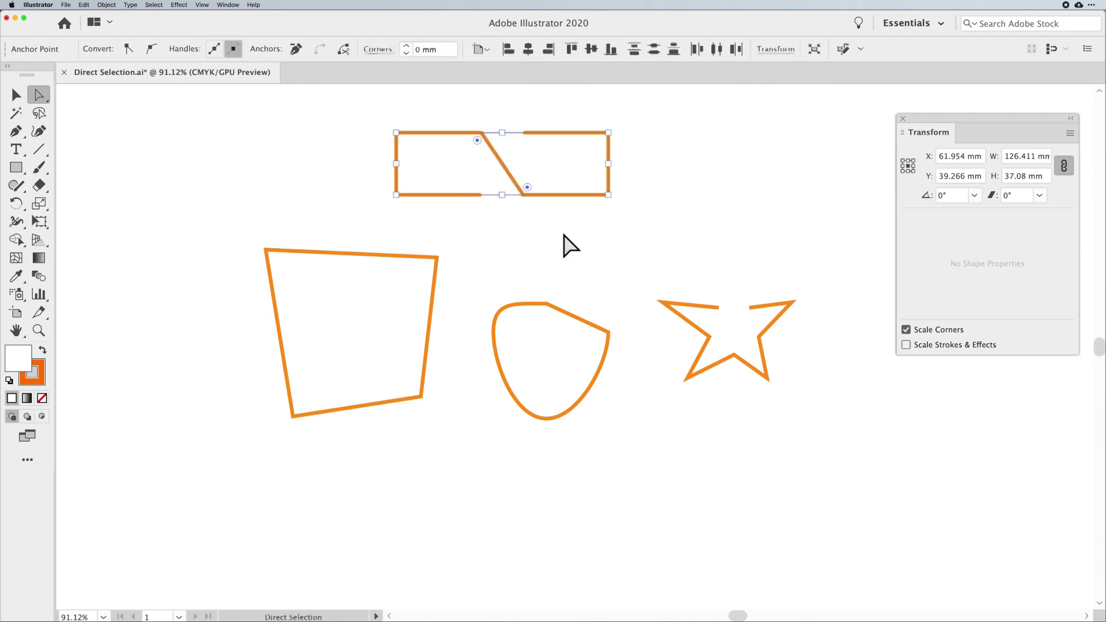
key("super")
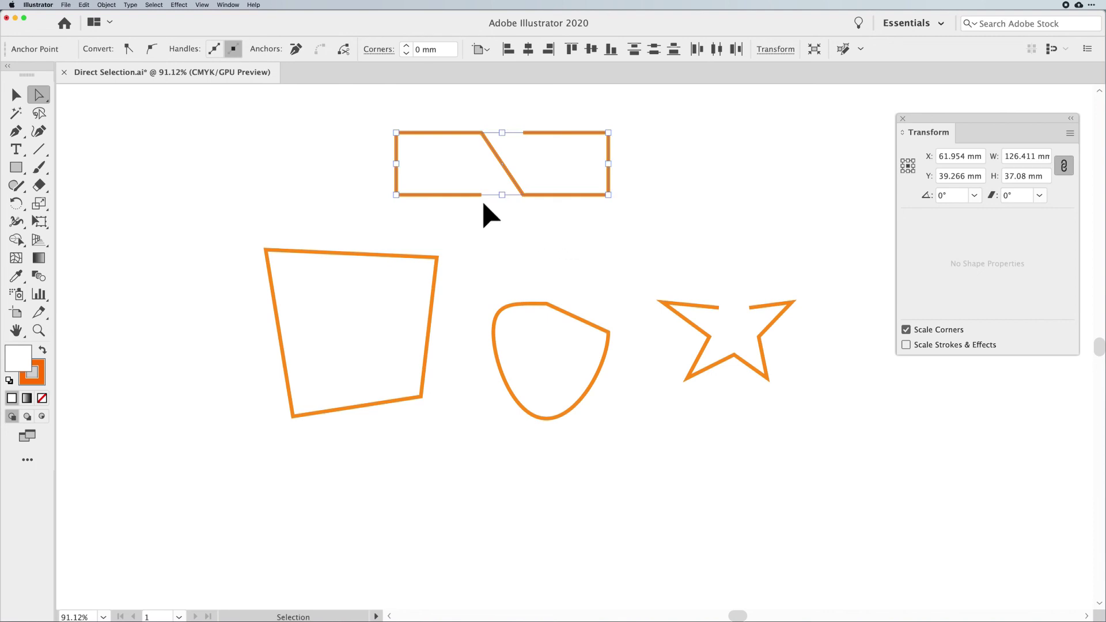
key("super+j")
left_click(695, 339)
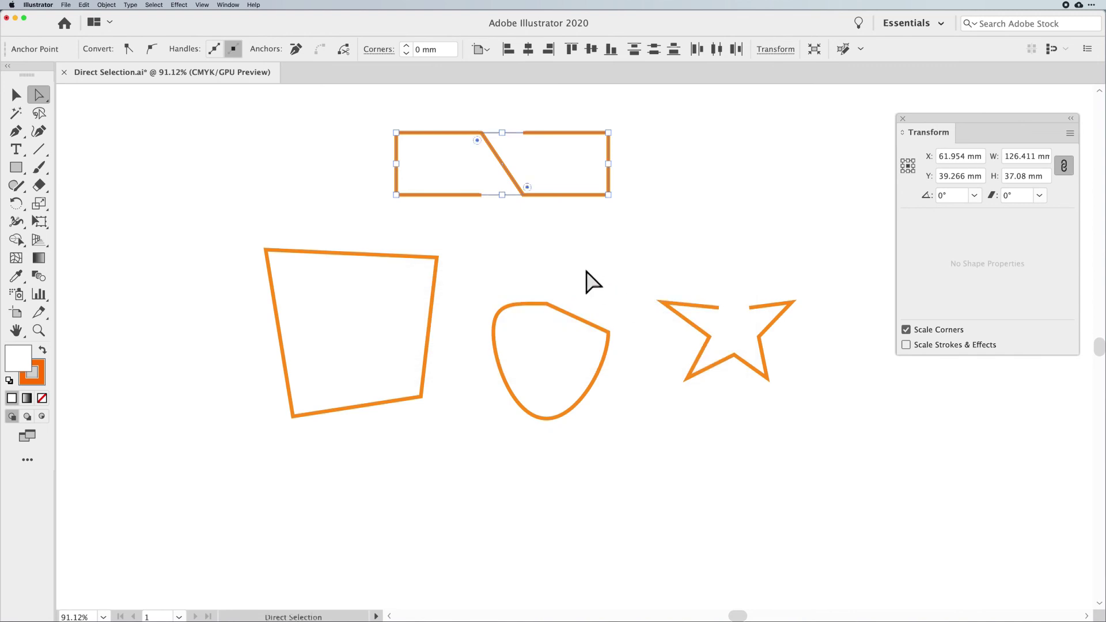
- Join the remaining lower-left and upper-right inner endpoints with a crossing diagonal segment to close the path, and deselect it
left_click(507, 230)
left_click(482, 196)
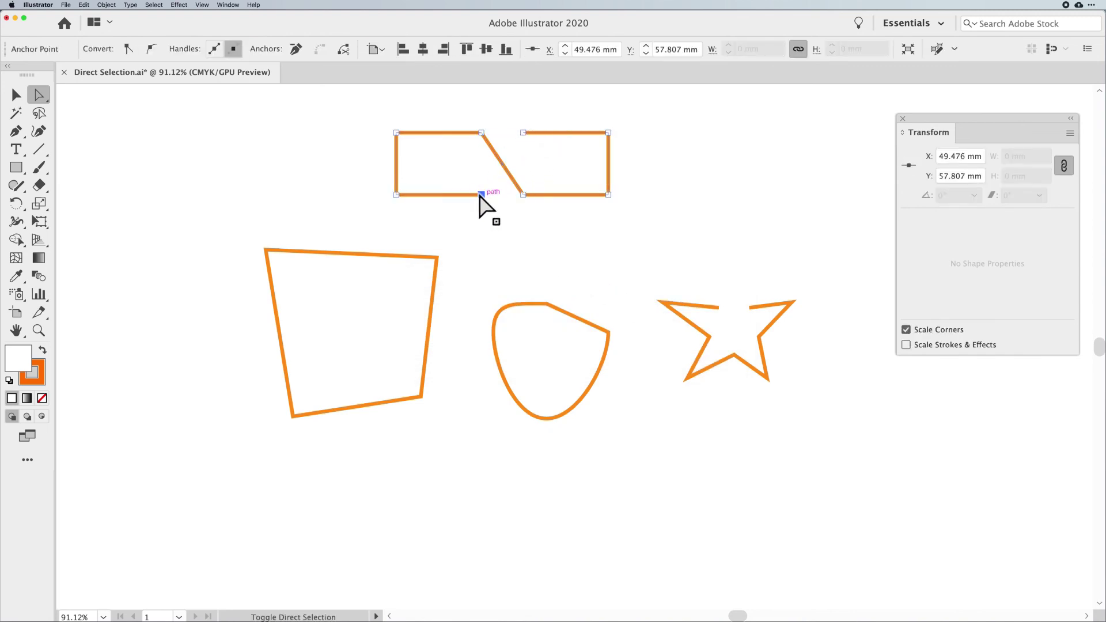
left_click(523, 133, "shift")
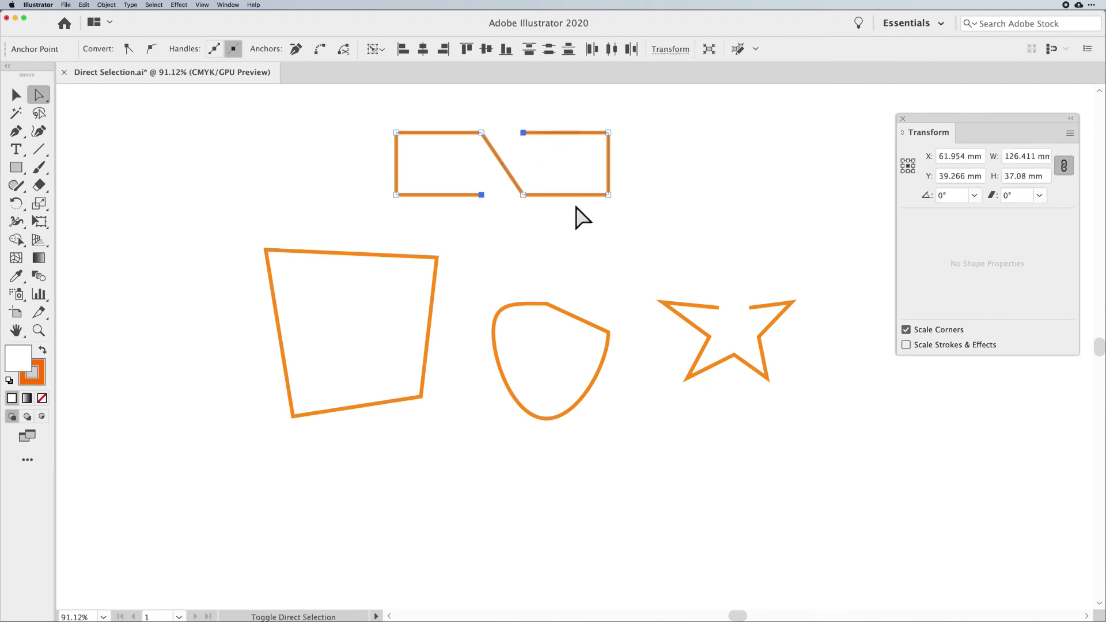
key("super+j")
left_click(630, 250)
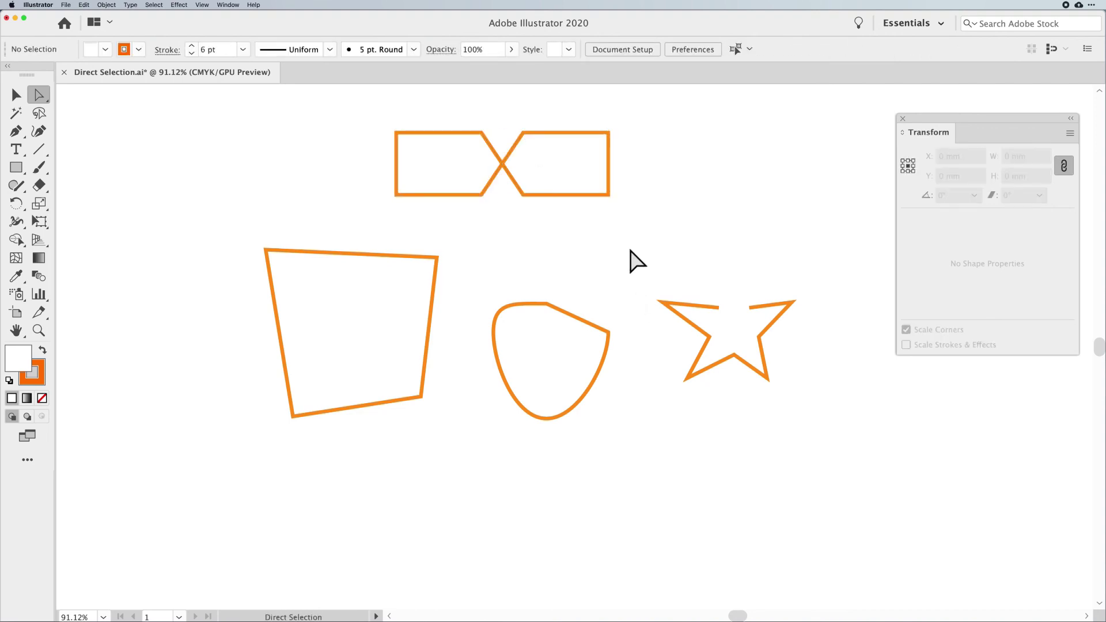